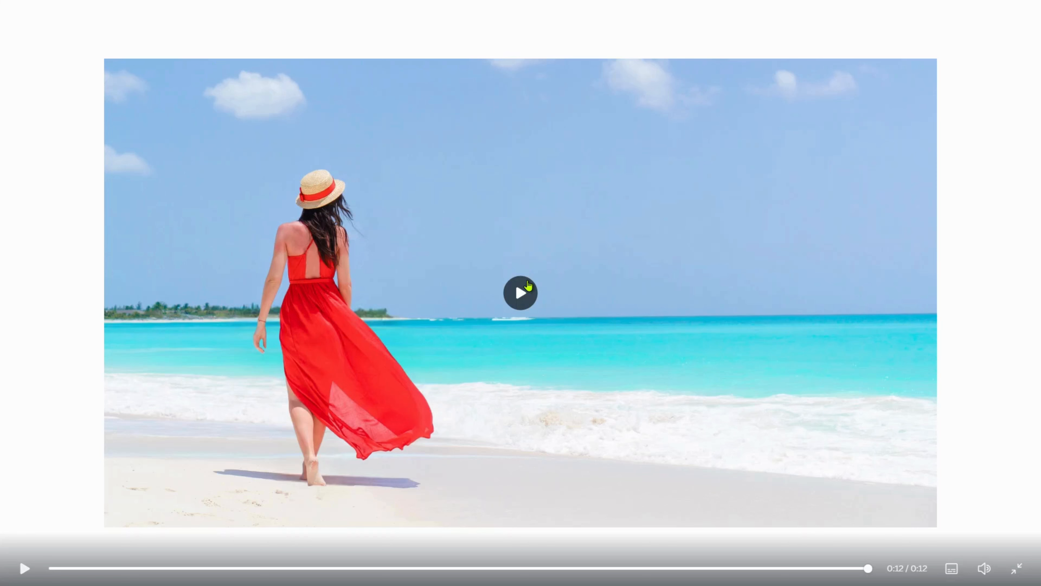
Step: Close the video preview and switch to the browser tab with the copied design
key(Escape)
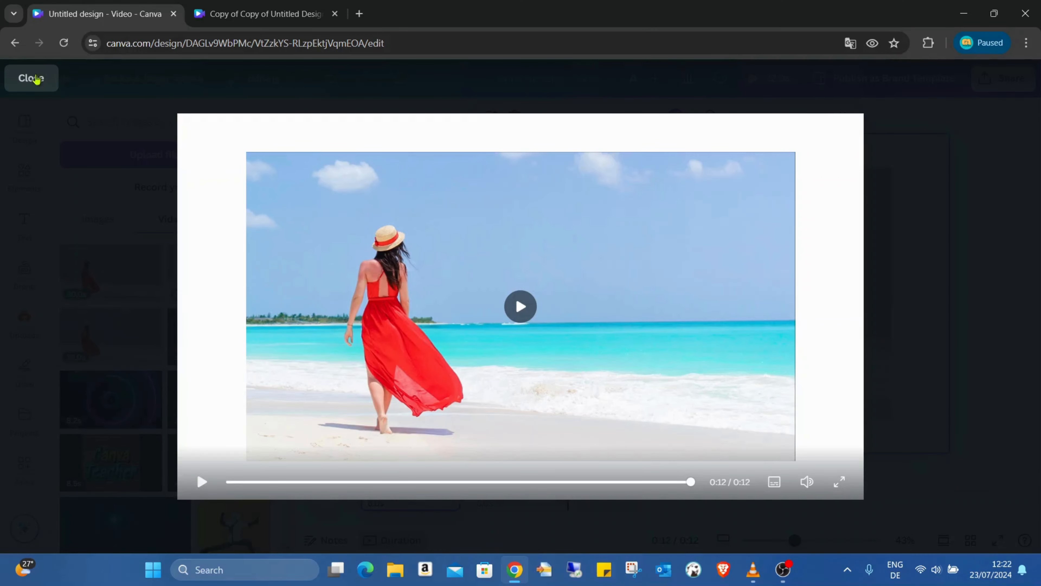
click(37, 79)
click(219, 6)
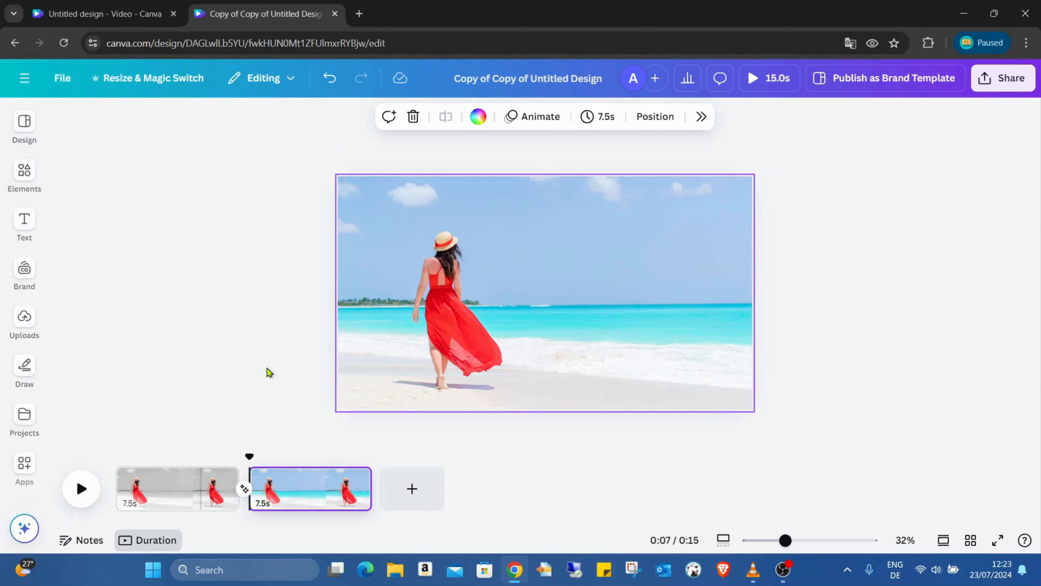
Step: Duplicate page 2 of the beach video to create a third page
right_click(284, 480)
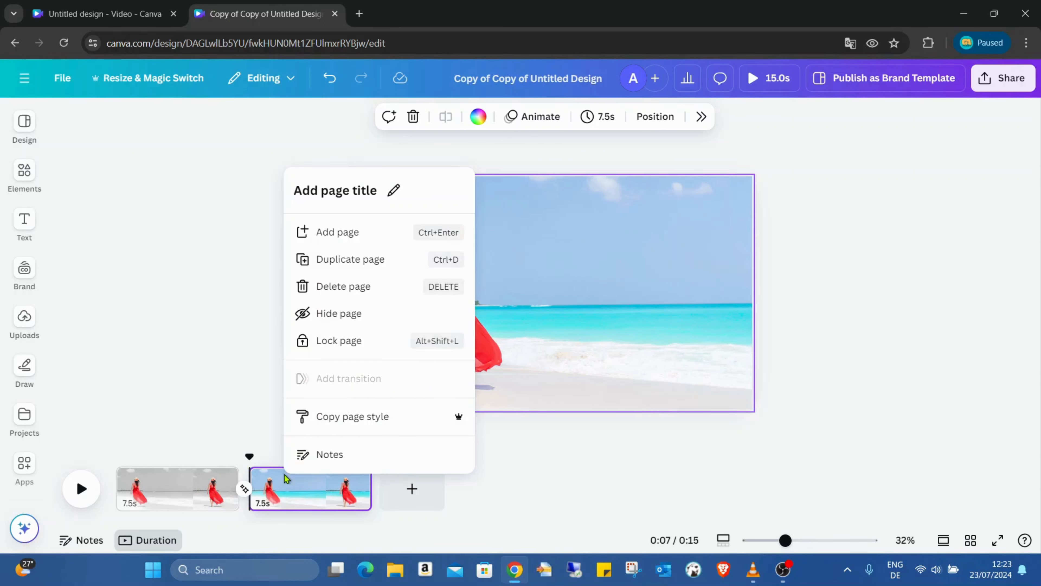
click(366, 259)
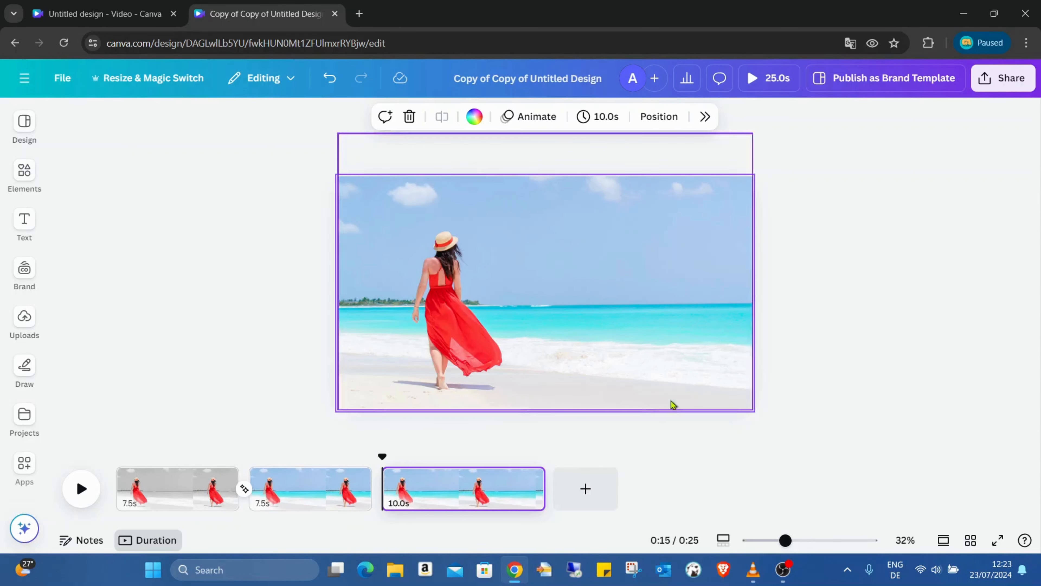
click(485, 323)
key(Escape)
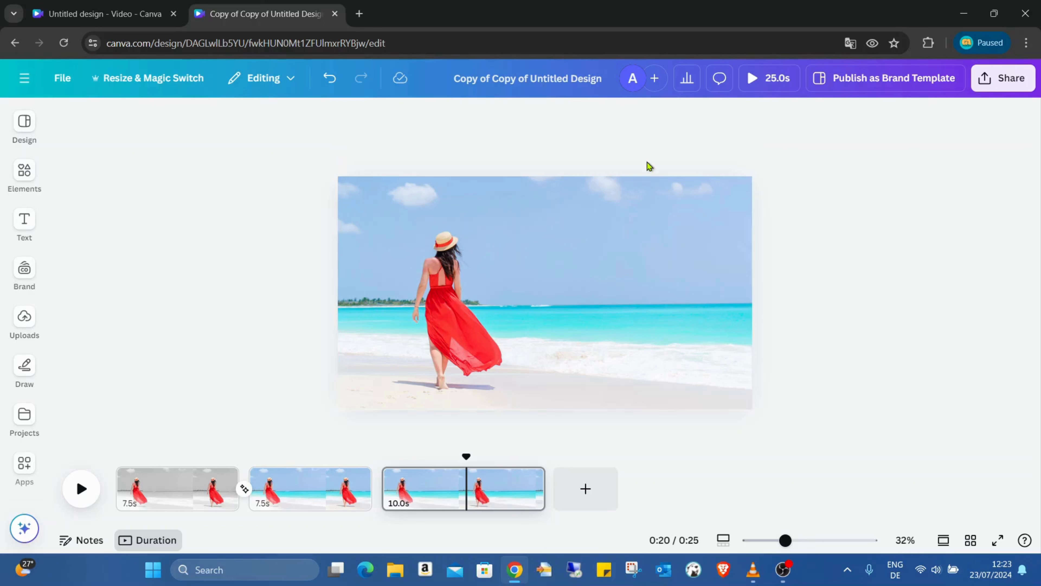
Step: Try extracting the woman together with the sand from page 3's photo using Magic Grab
click(537, 245)
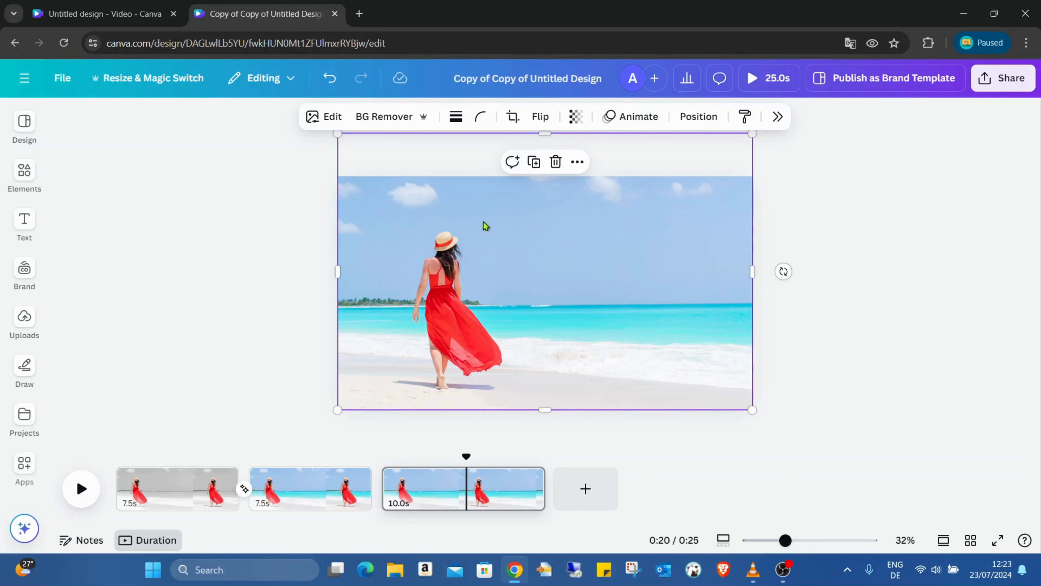
click(324, 116)
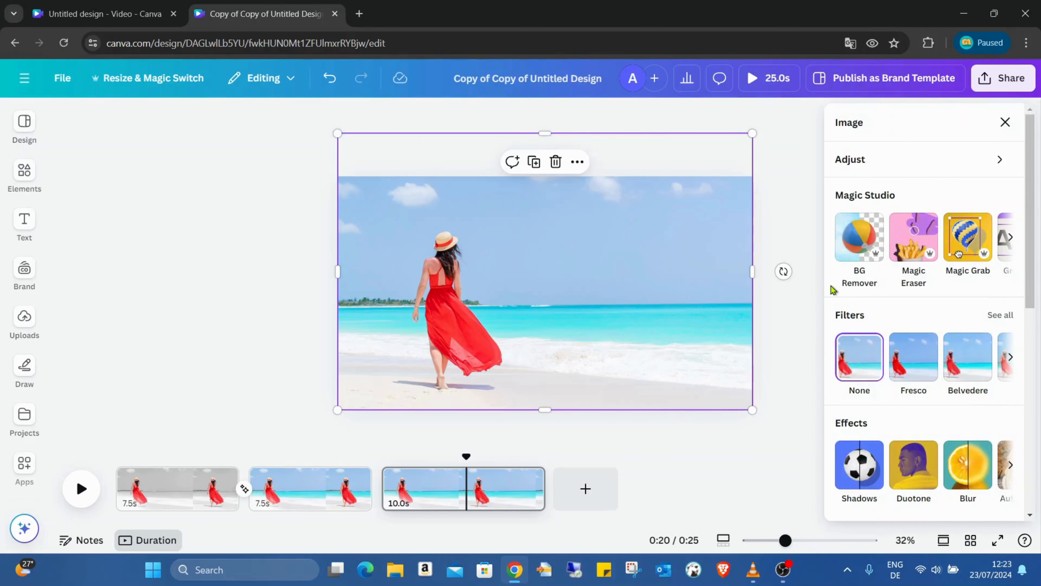
click(968, 237)
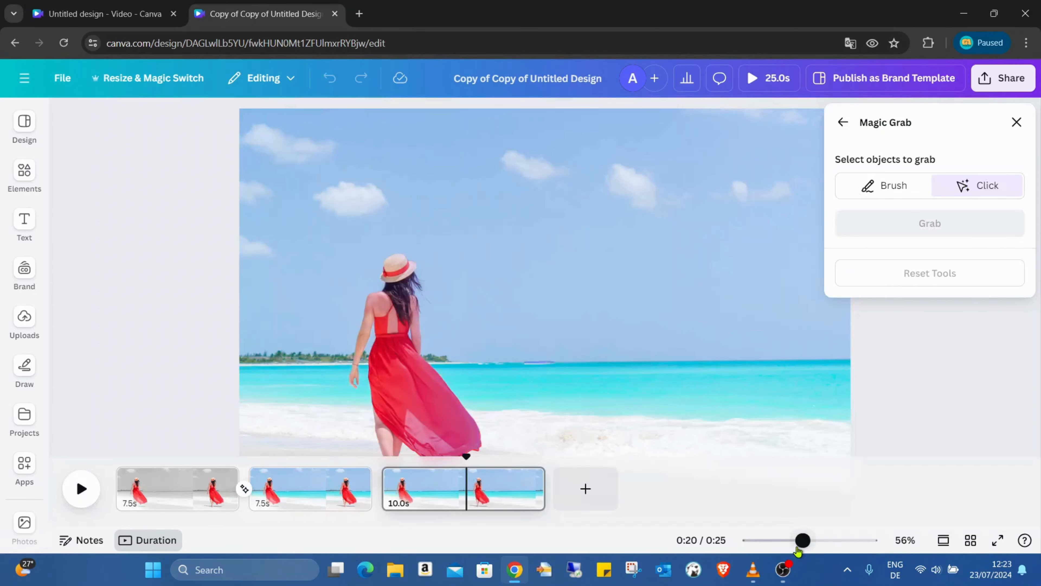
drag(802, 541, 784, 541)
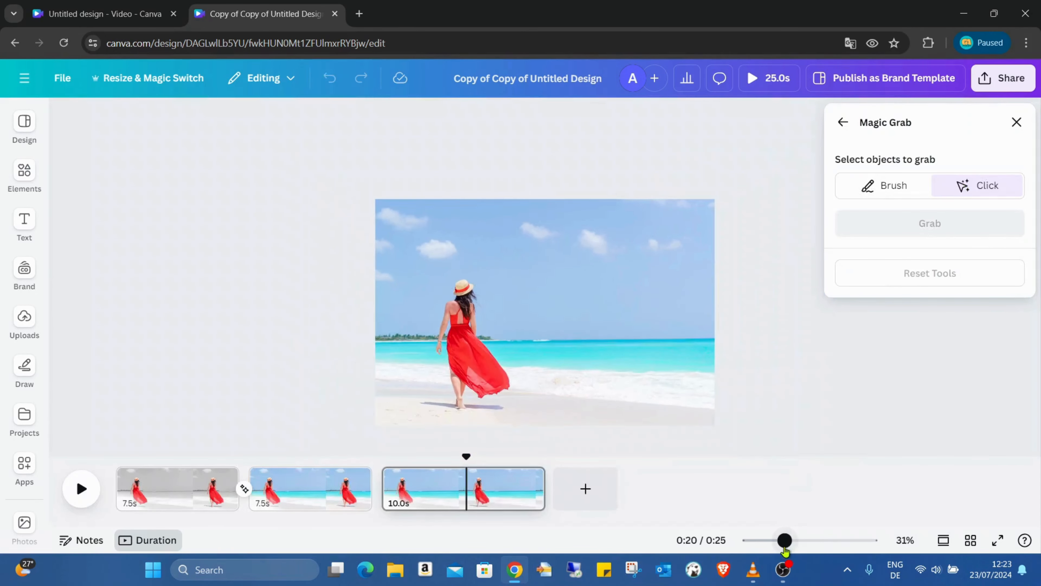
click(484, 374)
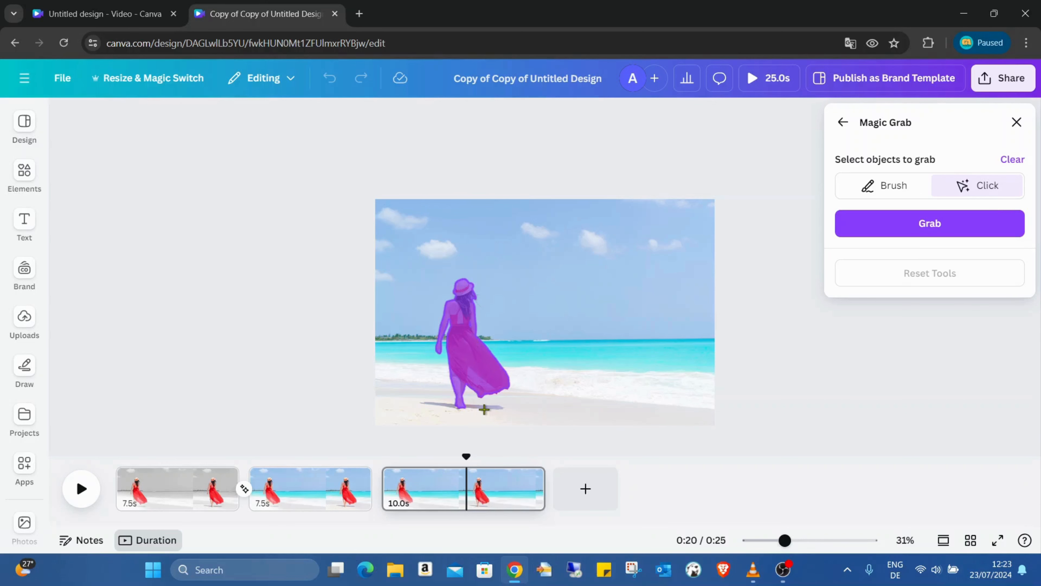
click(444, 404)
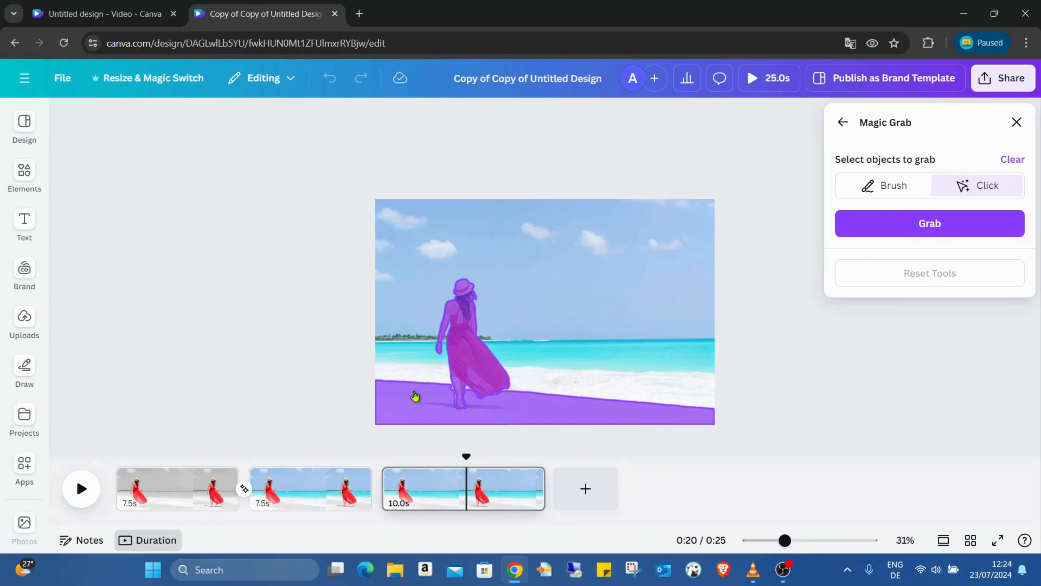
click(930, 230)
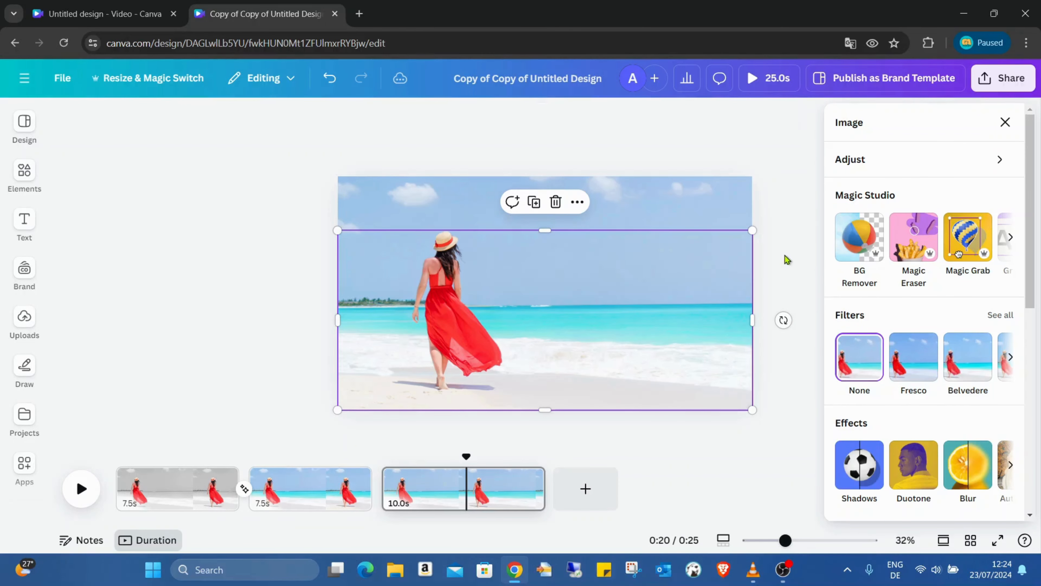
Step: Try shrinking the grabbed woman-and-sand layer slightly, undo the resize and deselect the layer
drag(759, 232, 738, 233)
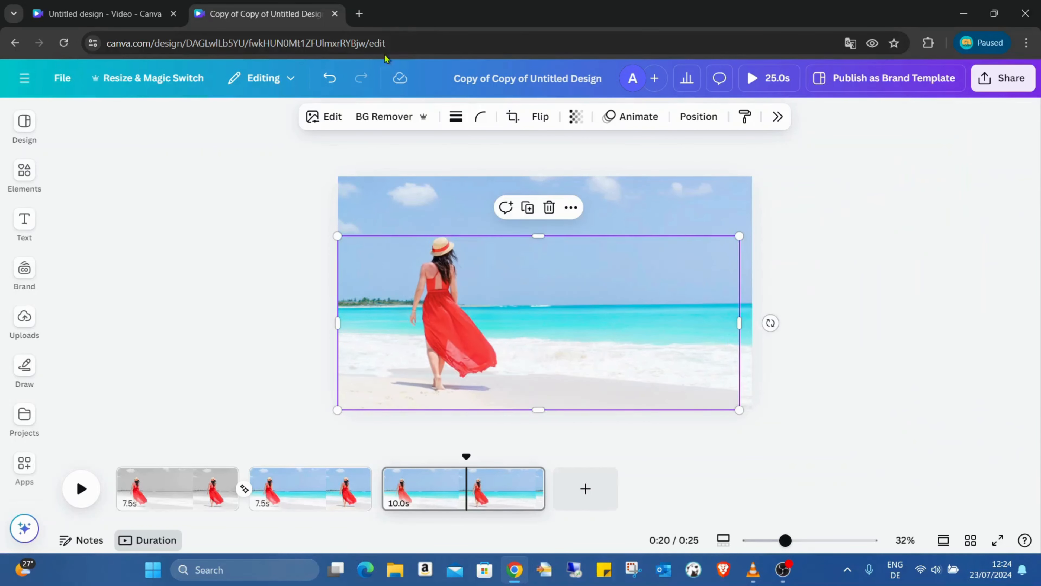
click(329, 78)
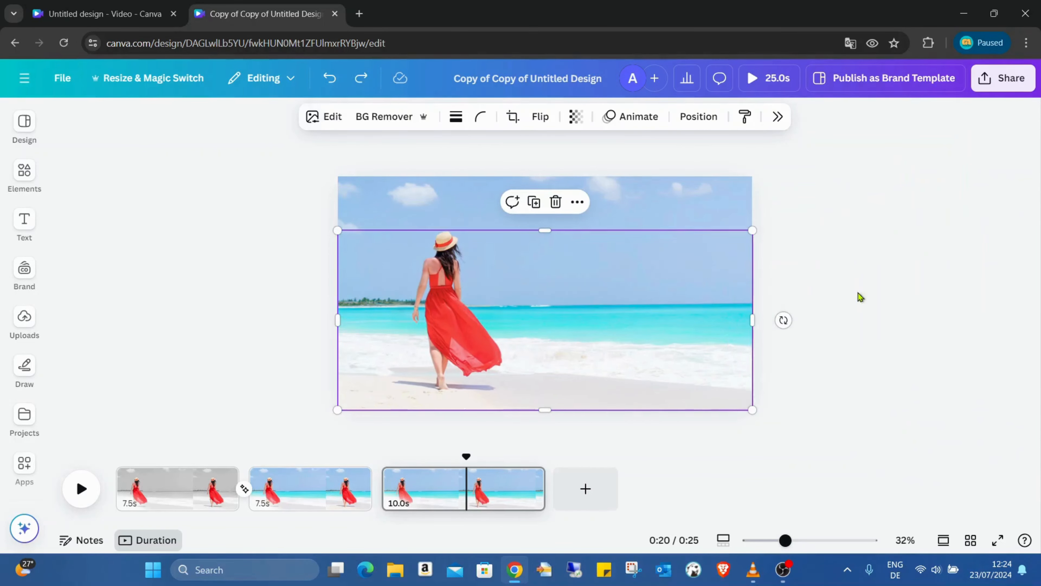
click(978, 285)
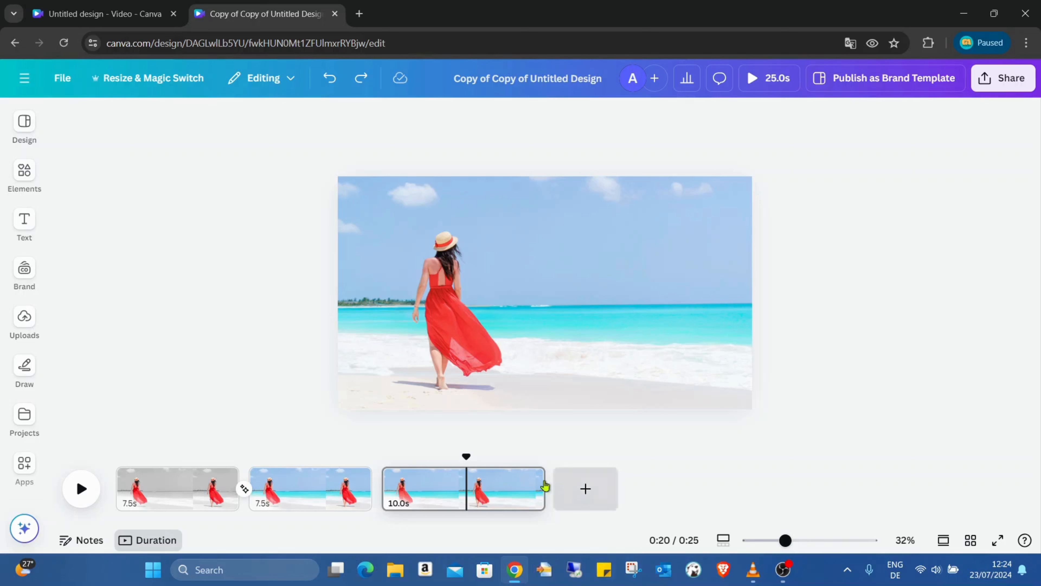
Step: Compare pages 2 and 3 on the timeline to check the woman's position in the photo
click(341, 488)
click(423, 484)
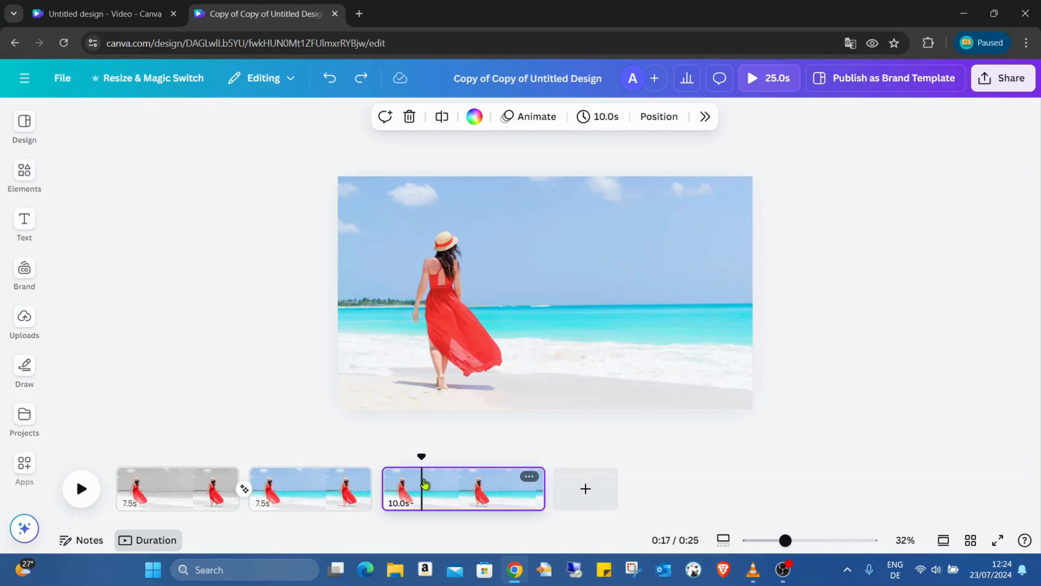
click(351, 484)
click(437, 491)
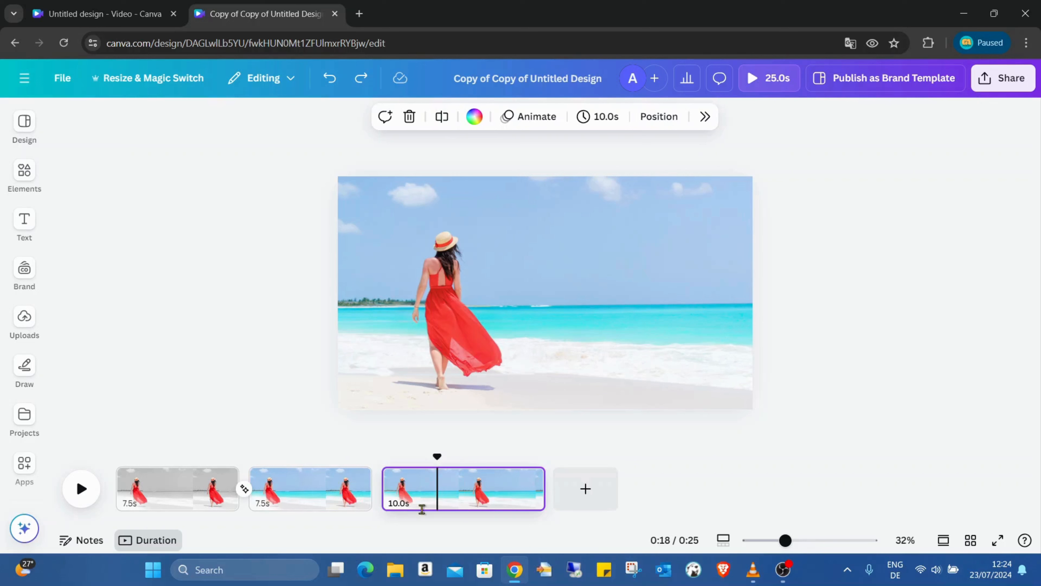
click(423, 502)
click(477, 354)
drag(480, 370, 502, 351)
click(283, 495)
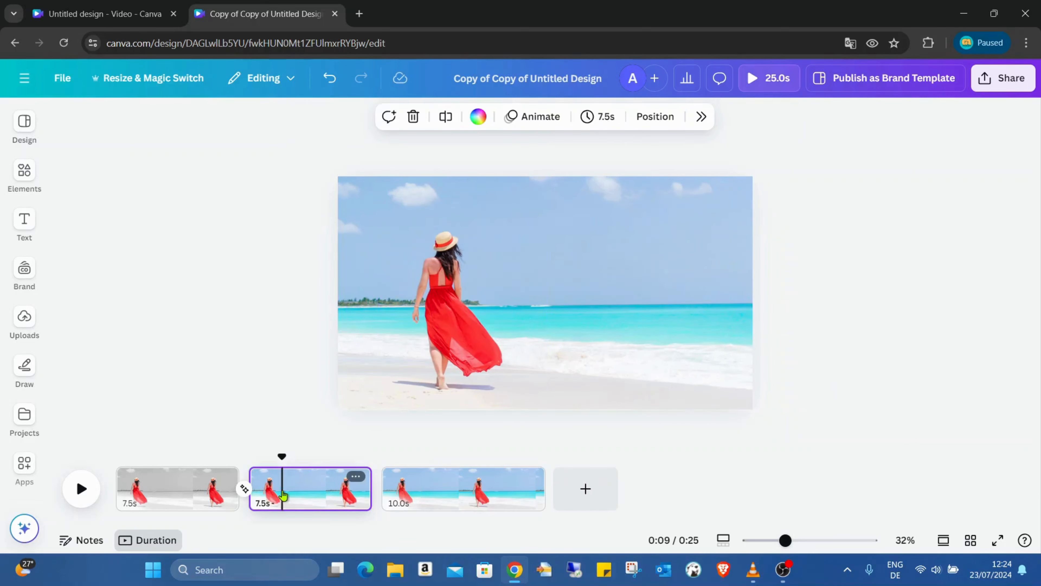
click(434, 490)
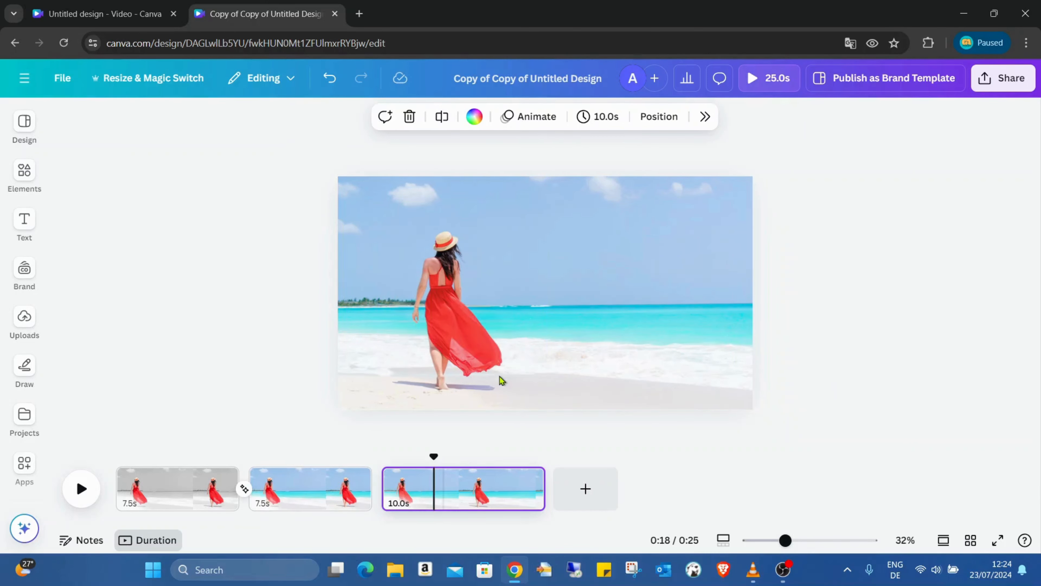
Step: Try moving the grabbed layer up and to the left on page 3, and undo the move and the grab
click(451, 359)
drag(451, 359, 428, 335)
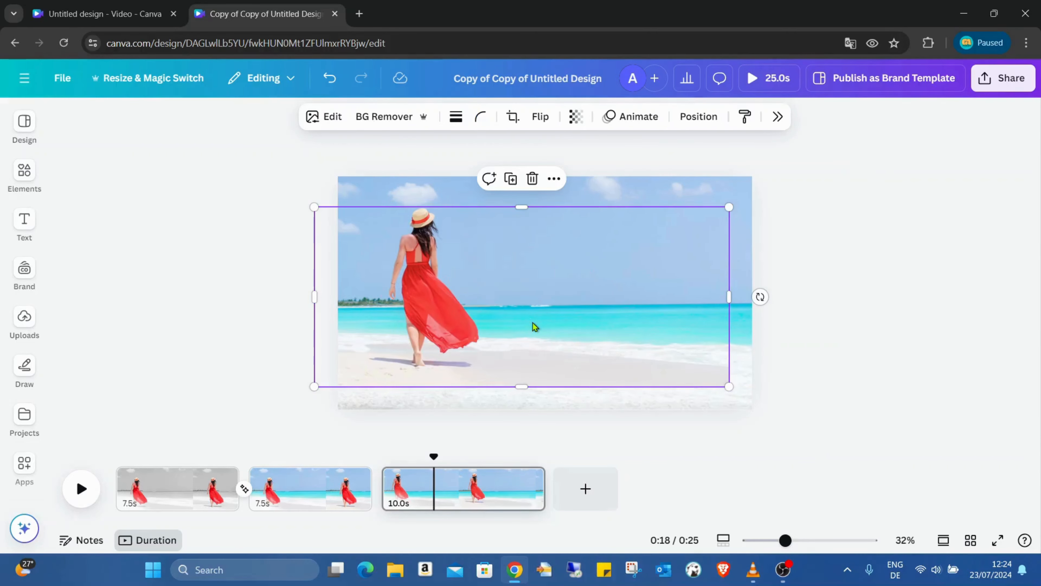
click(329, 83)
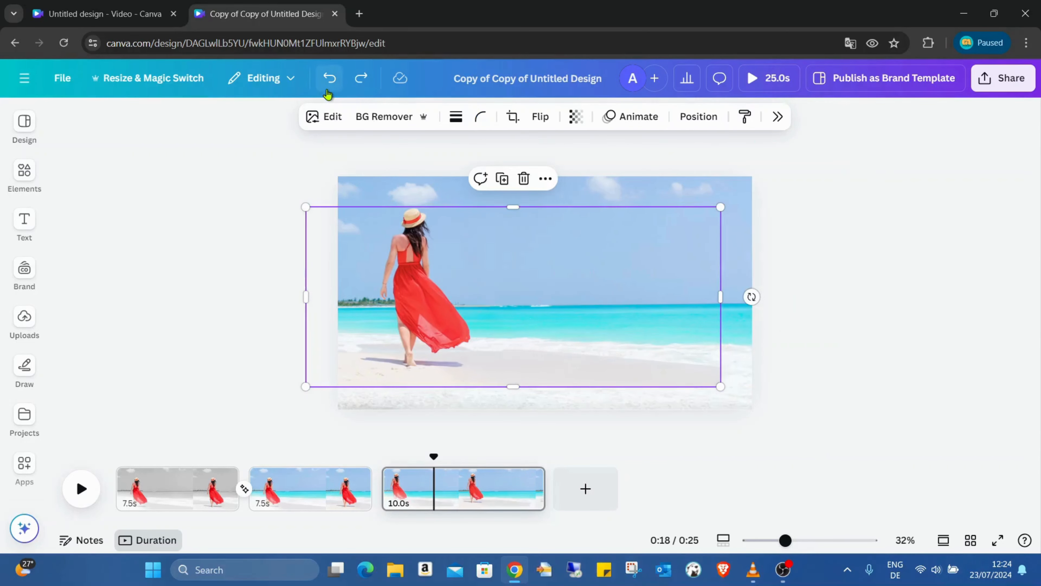
click(328, 91)
click(328, 91)
Step: Extract only the woman in the red dress from page 3's photo with Magic Grab and close the image editing options
click(512, 288)
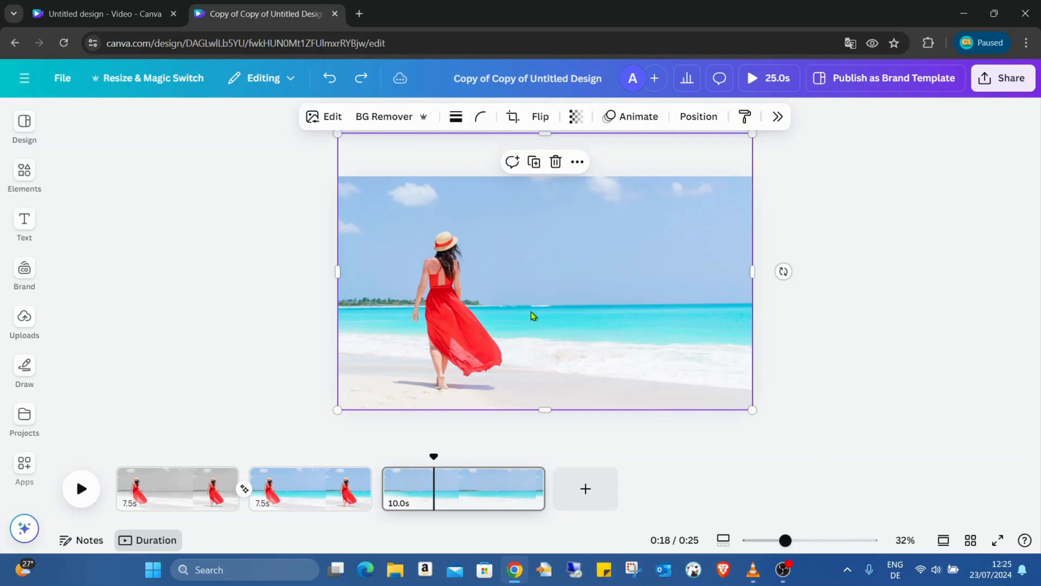
click(326, 117)
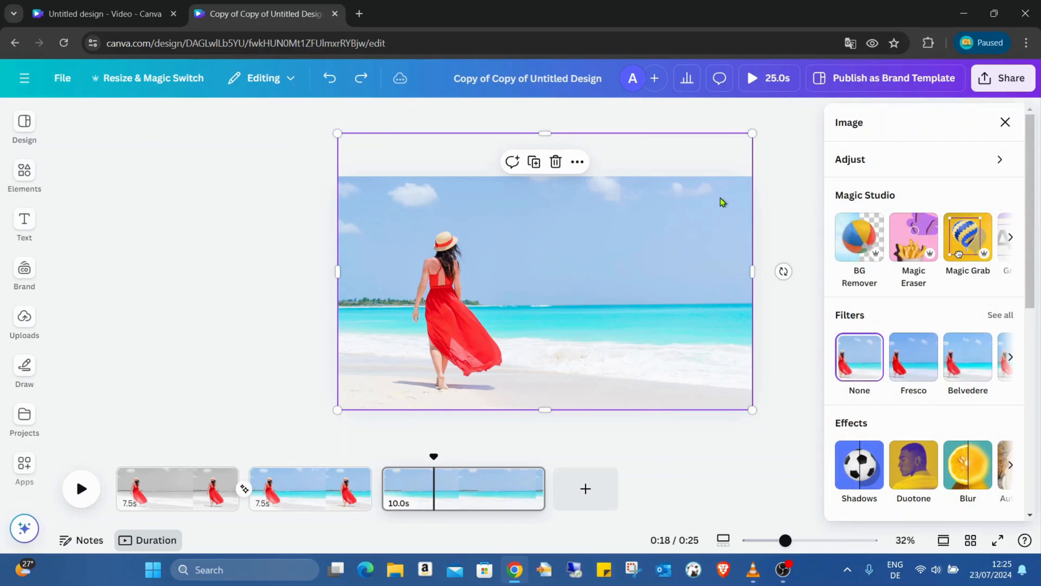
click(958, 282)
click(418, 390)
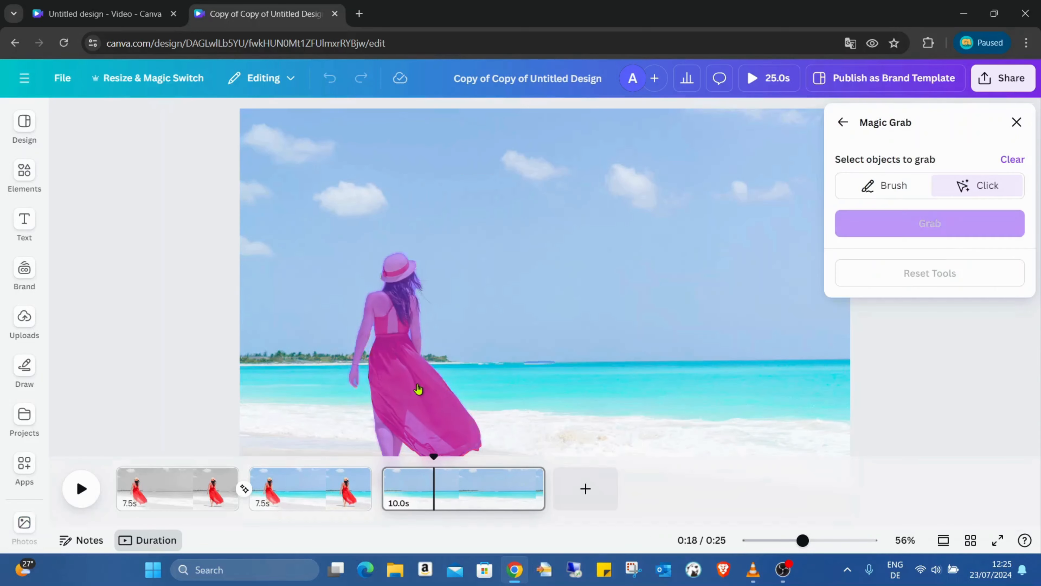
click(976, 222)
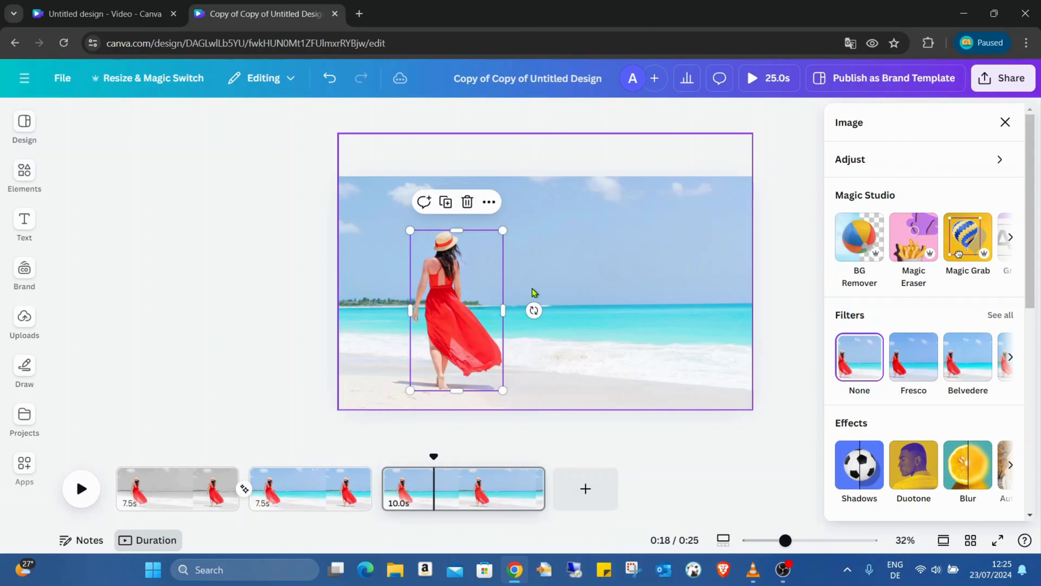
click(584, 248)
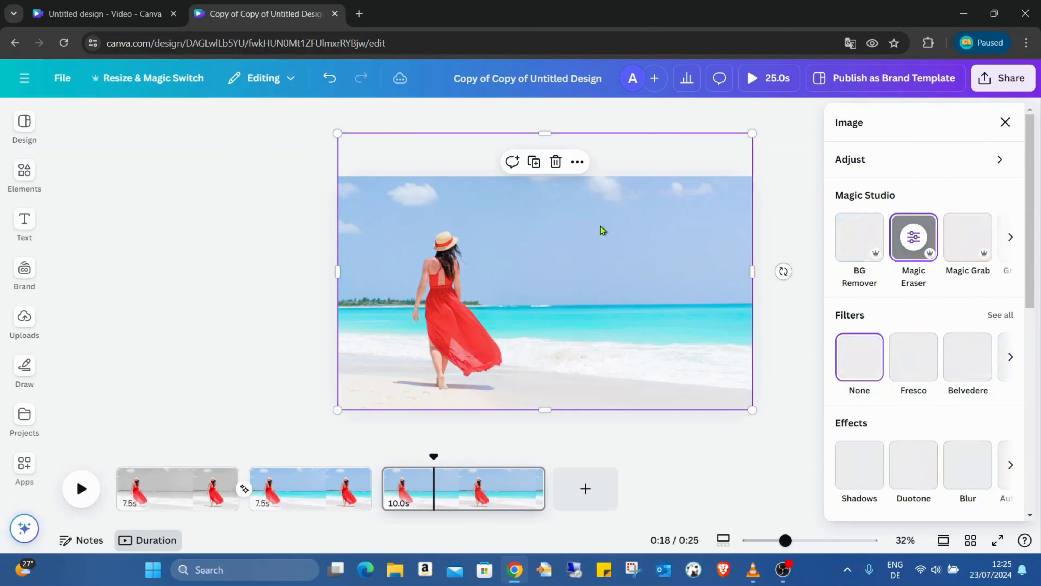
click(1005, 122)
Step: Move the extracted woman a short distance to the right along the beach, undoing the larger shift
drag(464, 313, 588, 294)
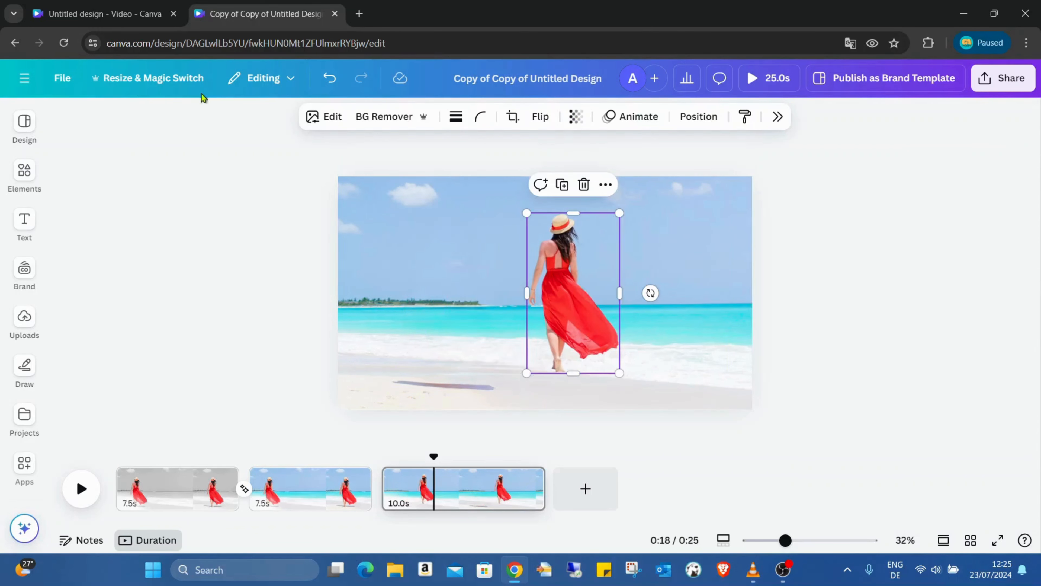
click(330, 78)
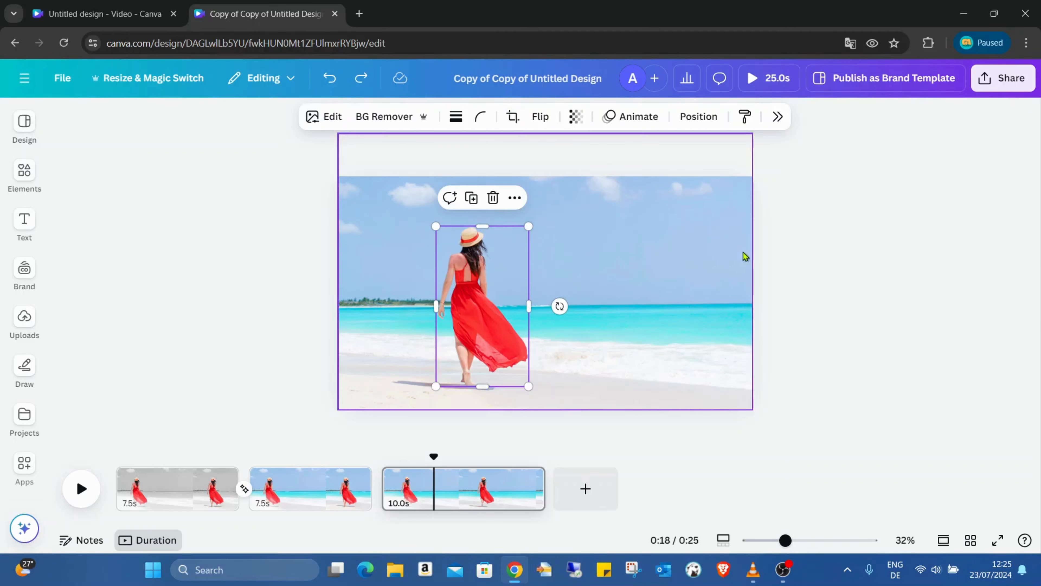
click(886, 272)
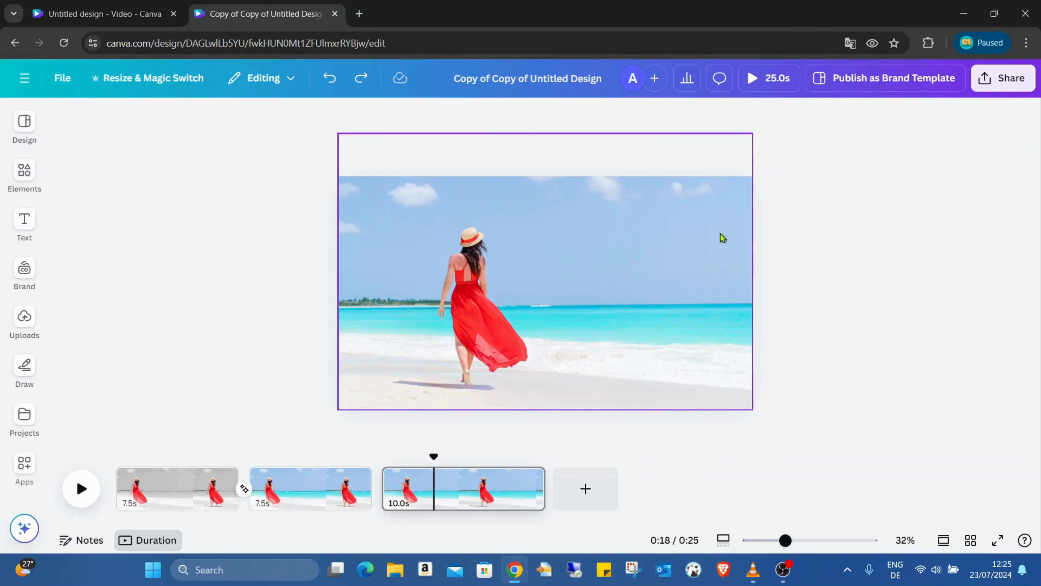
Step: Duplicate page 3 and add a 5-second Match & Move transition between it and the copy
right_click(495, 493)
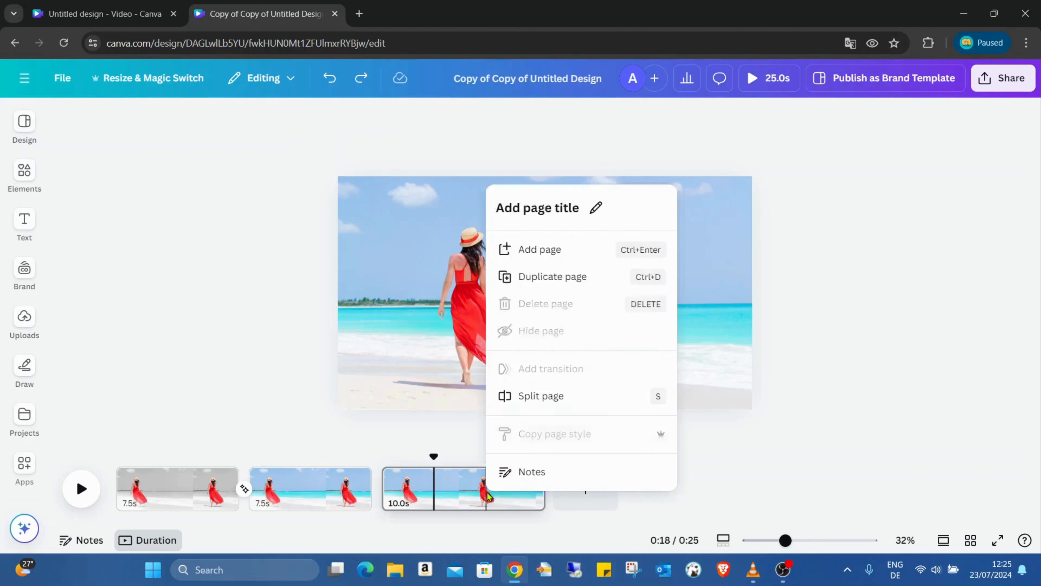
click(558, 251)
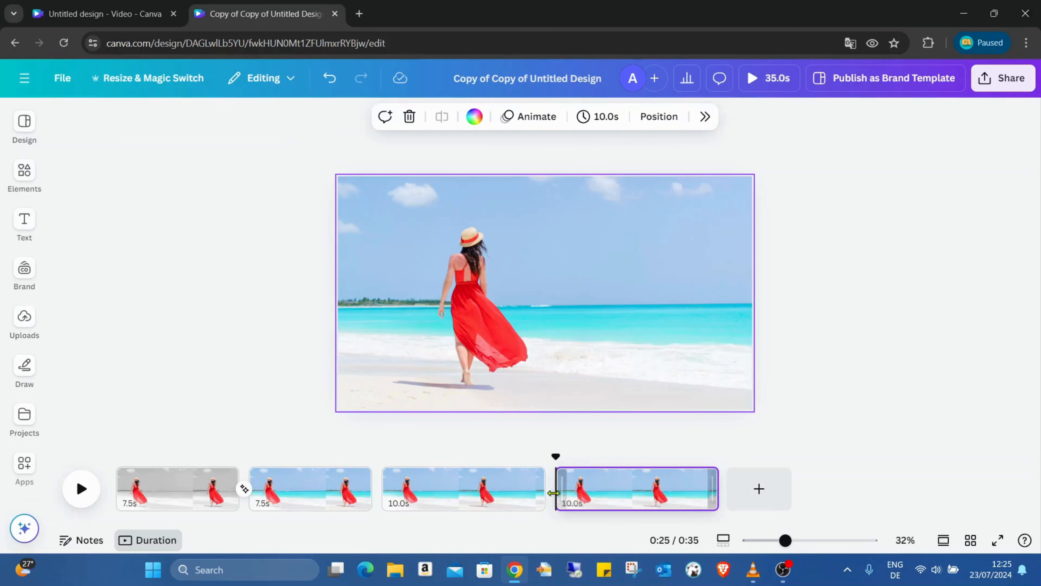
mouse_move(557, 499)
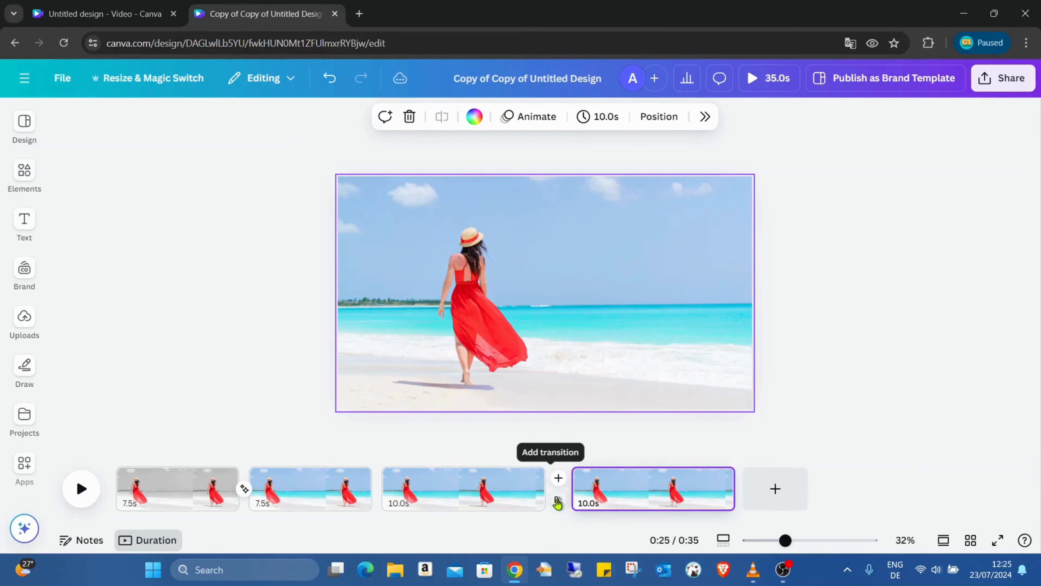
click(557, 501)
click(868, 340)
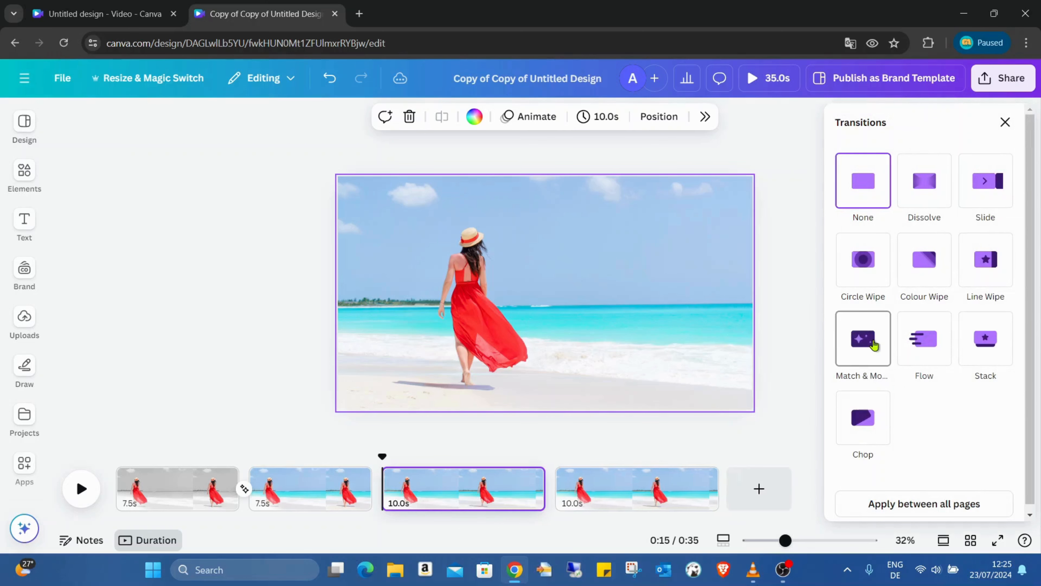
drag(852, 423, 970, 424)
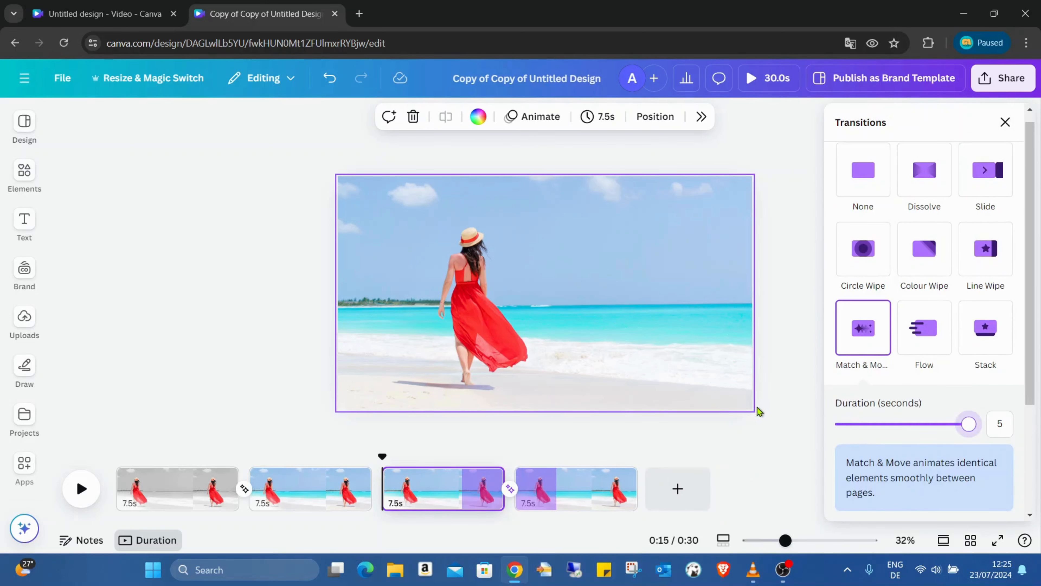
click(780, 434)
Step: Enlarge the background photo on page 4 and move it up and to the left behind the woman
click(550, 488)
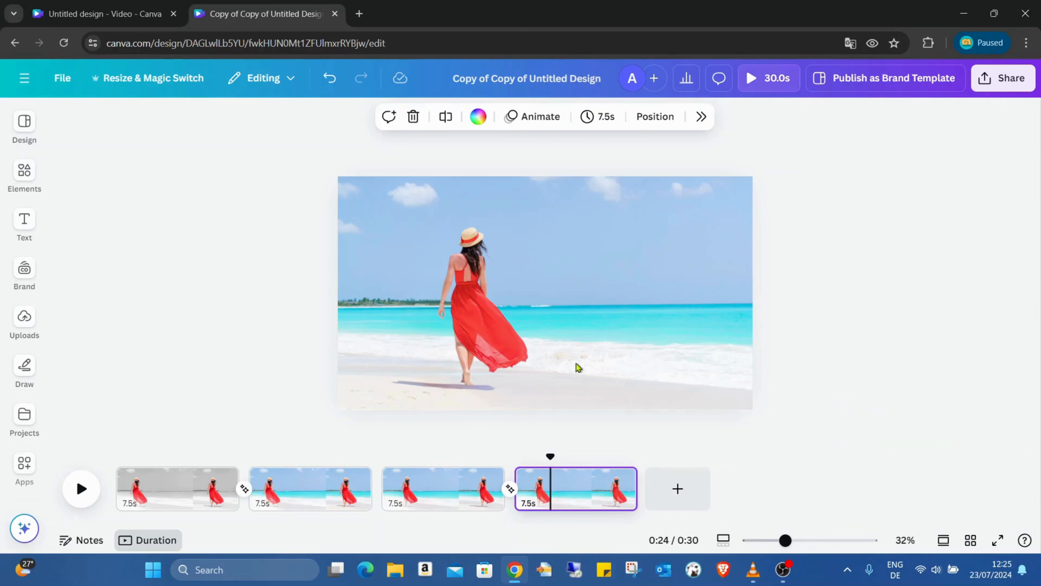
click(582, 359)
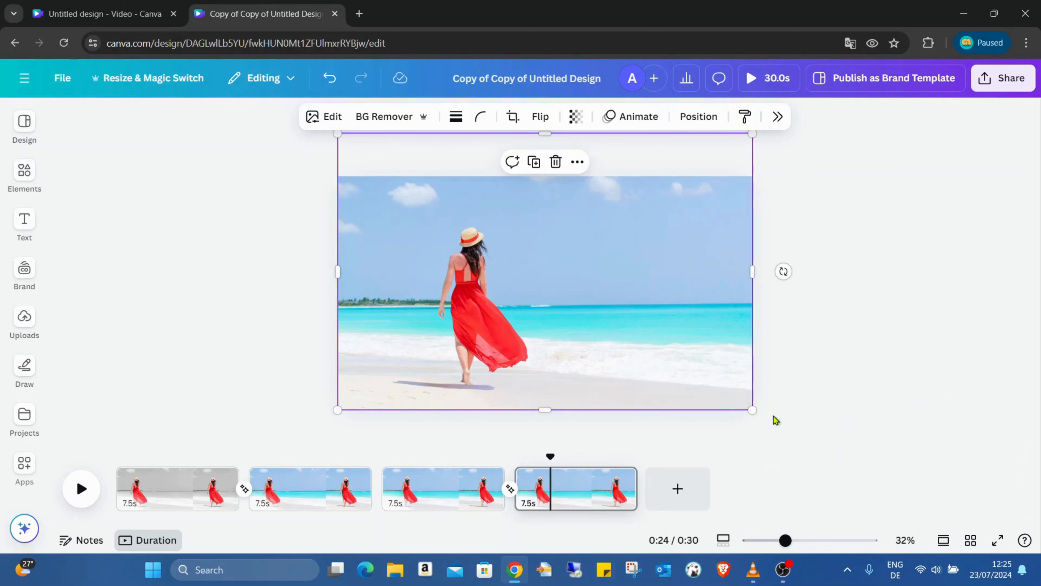
drag(749, 405, 874, 491)
drag(726, 393, 646, 314)
drag(640, 314, 635, 305)
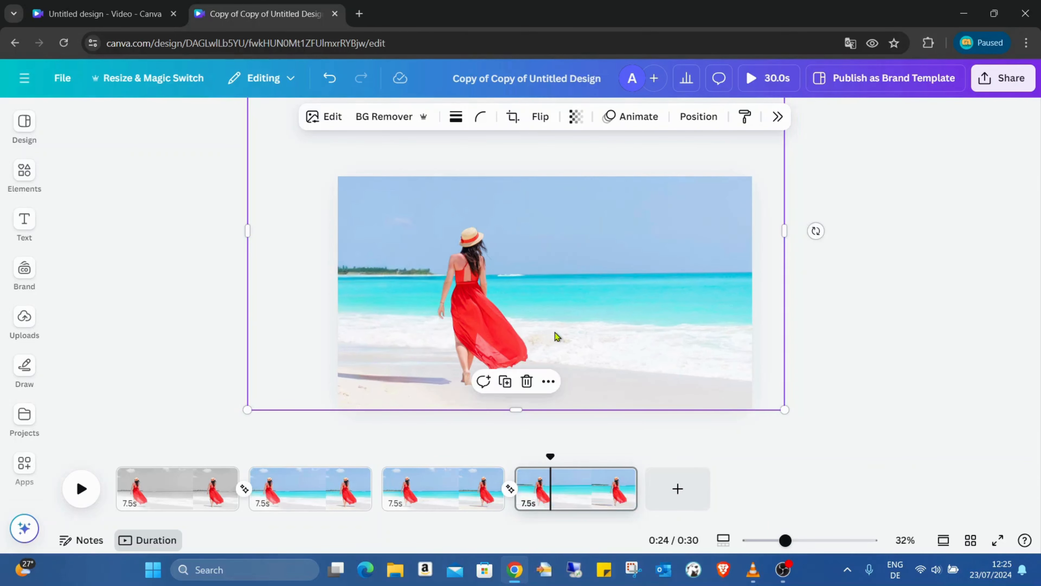
Step: Enlarge the woman on page 4 up to the page's upper edge and move her left along the beach
click(529, 332)
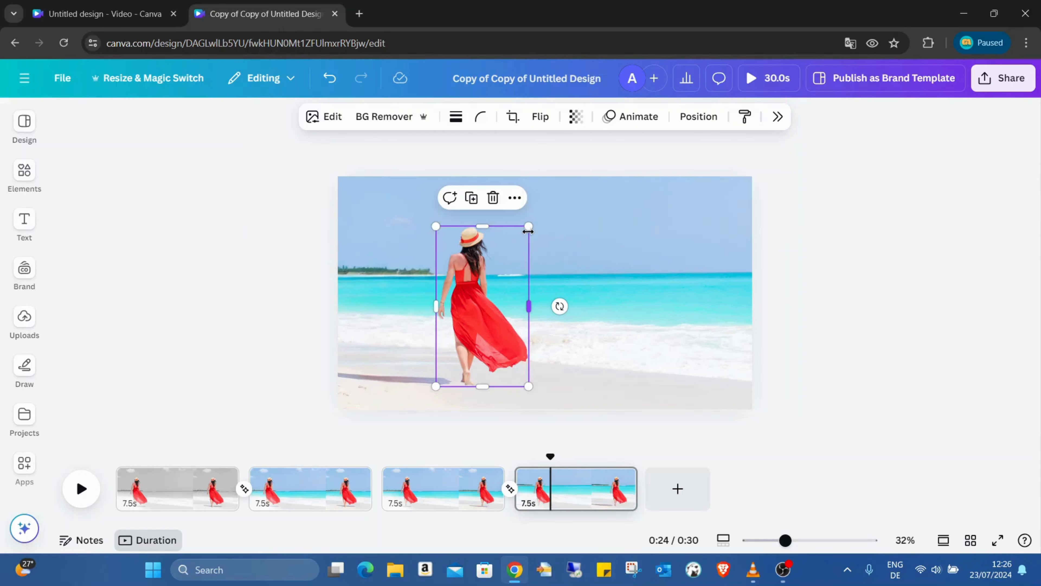
drag(529, 224, 557, 175)
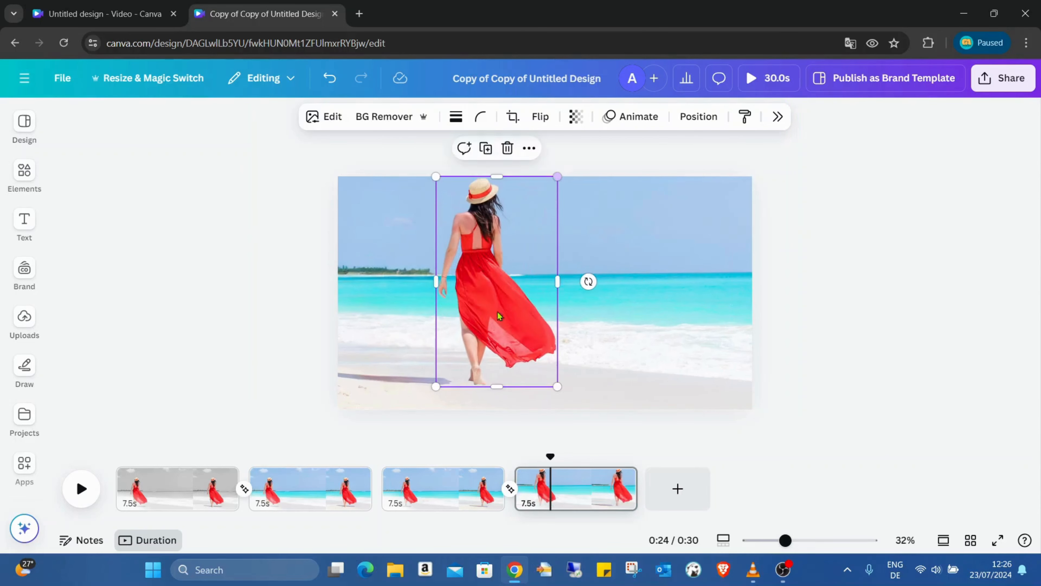
drag(497, 322, 413, 322)
click(867, 339)
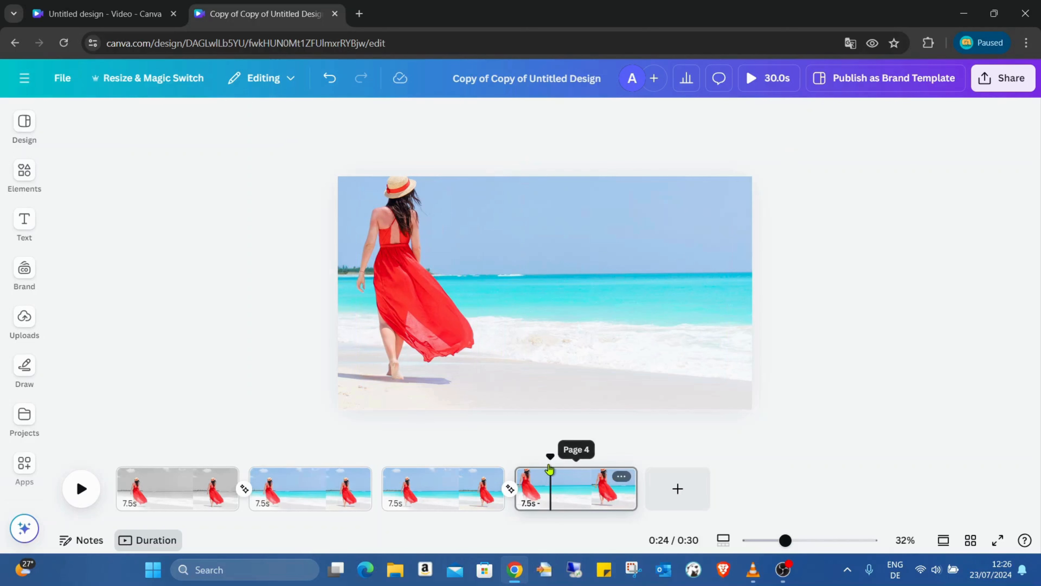
Step: Enlarge page 4's background photo further, shift it to the left, and nudge the woman slightly down
drag(550, 455, 584, 462)
click(647, 345)
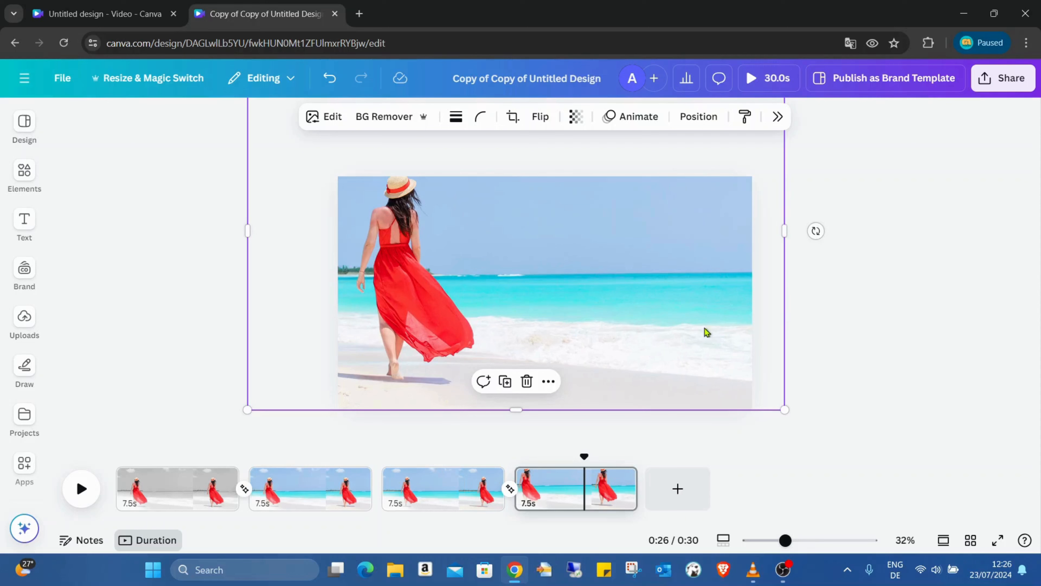
mouse_move(704, 329)
mouse_down()
mouse_move(721, 326)
mouse_move(707, 326)
mouse_up()
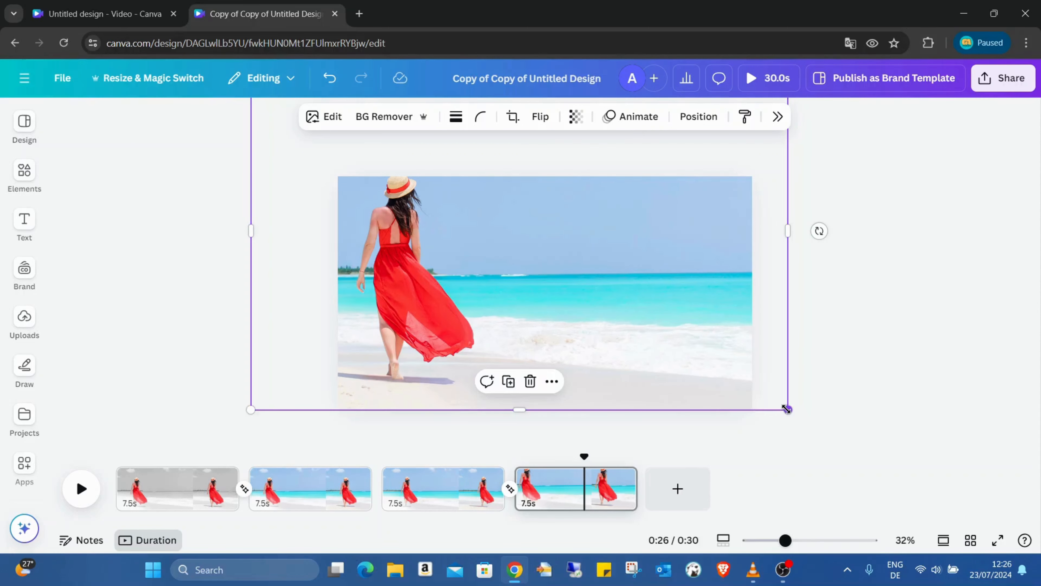
drag(786, 409, 902, 448)
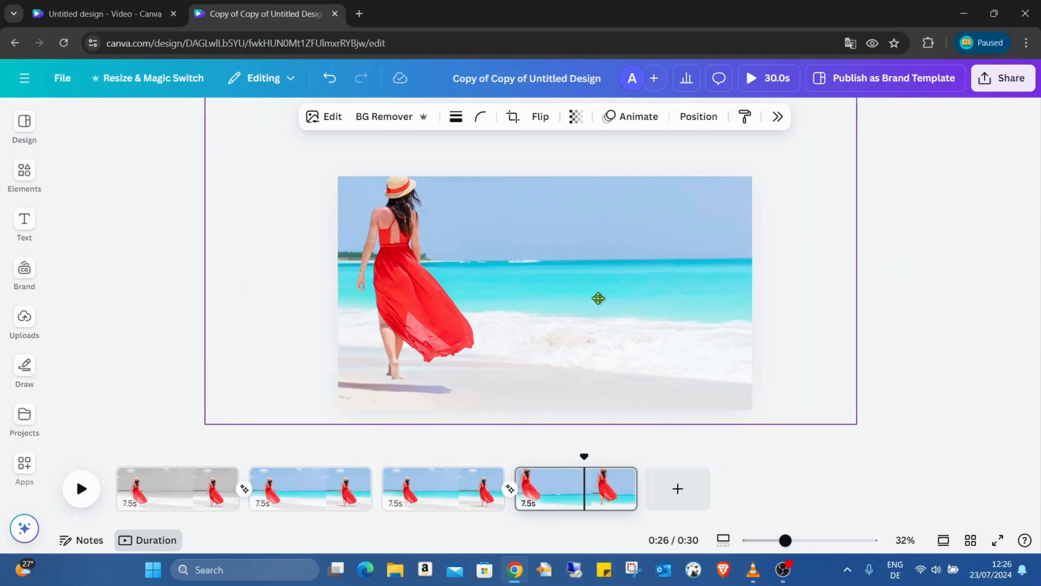
drag(598, 298, 538, 306)
drag(414, 322, 416, 328)
Step: Enlarge the background photo once more and move it up and left until its right edge meets the page edge
click(717, 375)
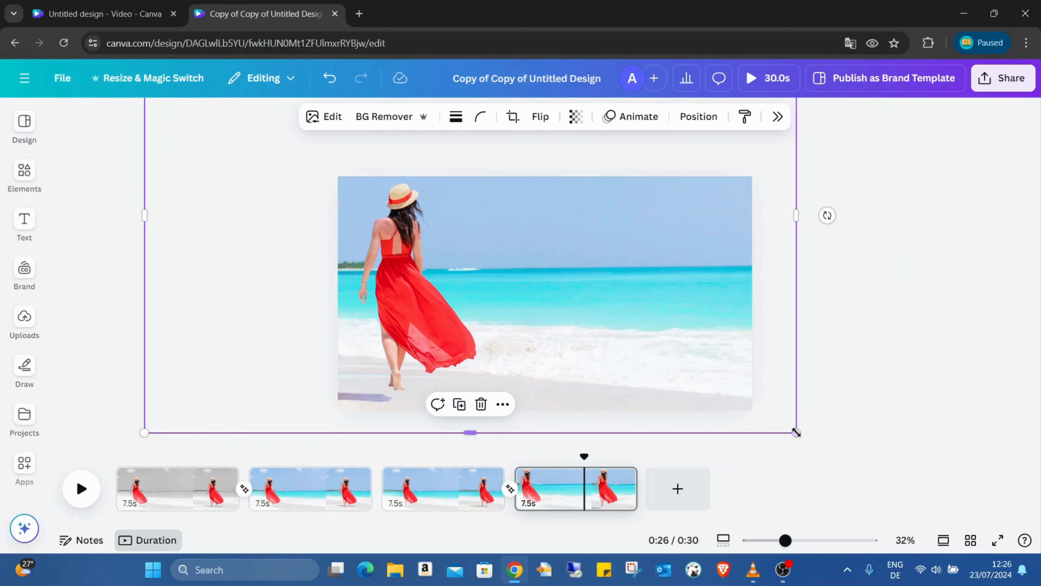
drag(797, 433, 832, 456)
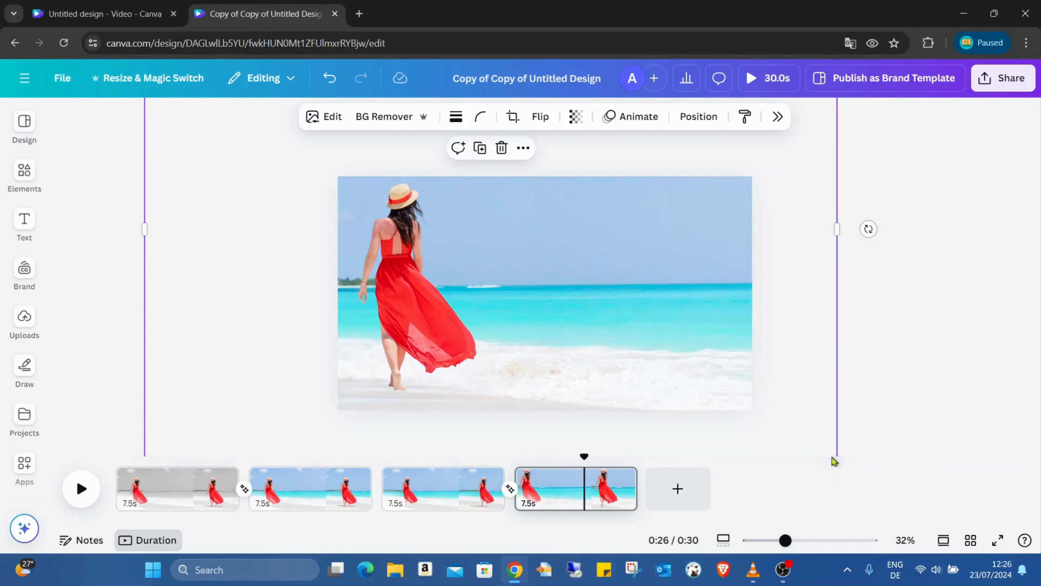
drag(644, 375, 529, 341)
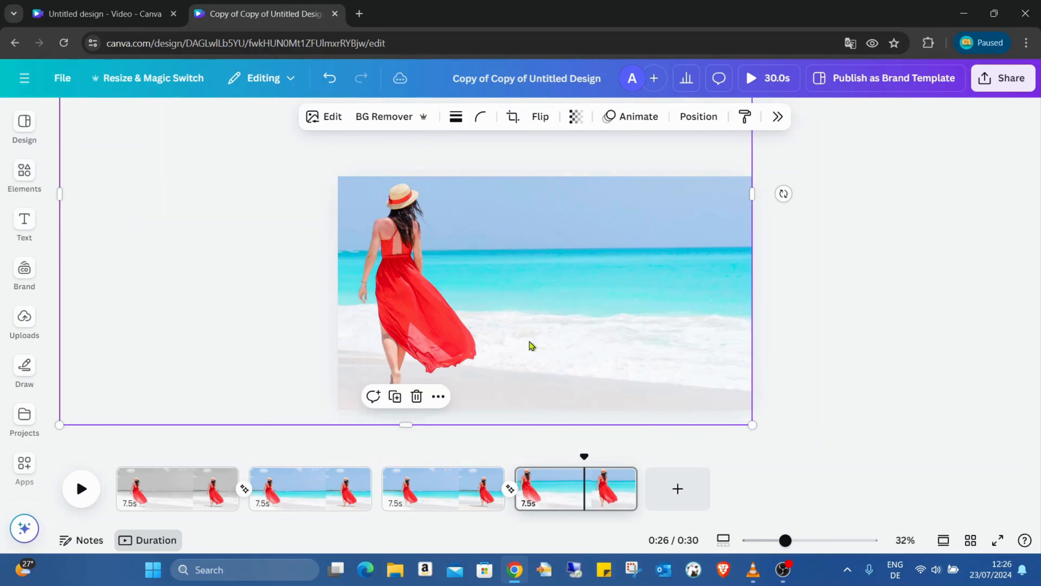
Step: Move the woman on page 4 down to the page's lower edge and enlarge her to fill the page height
click(397, 333)
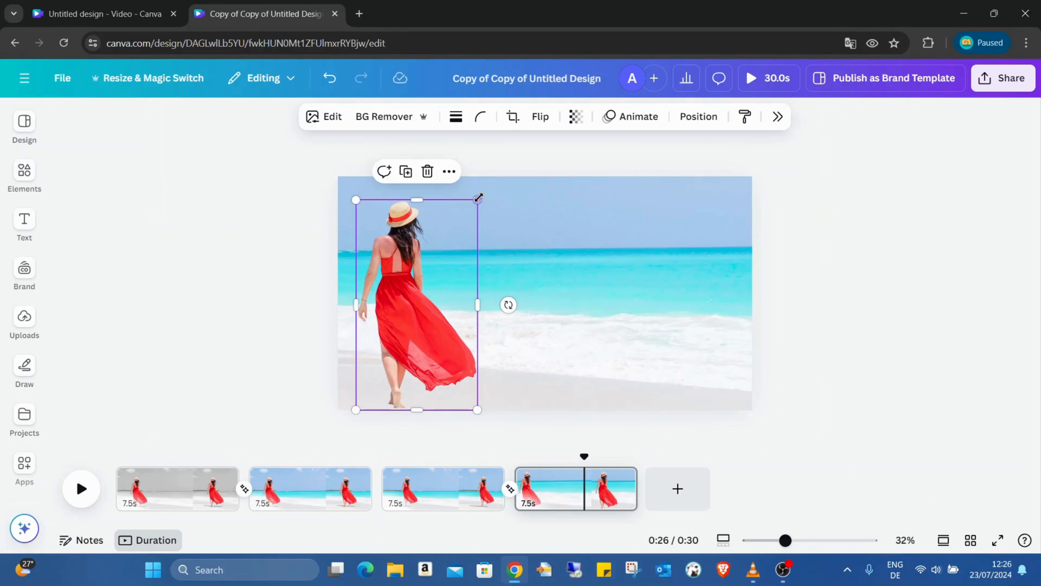
drag(477, 201, 500, 176)
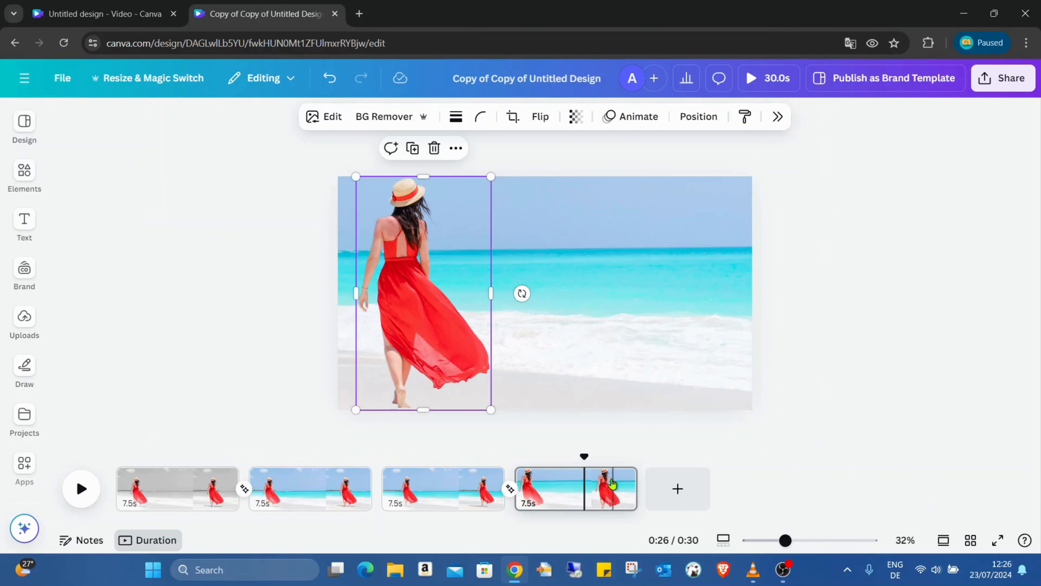
drag(588, 451, 564, 463)
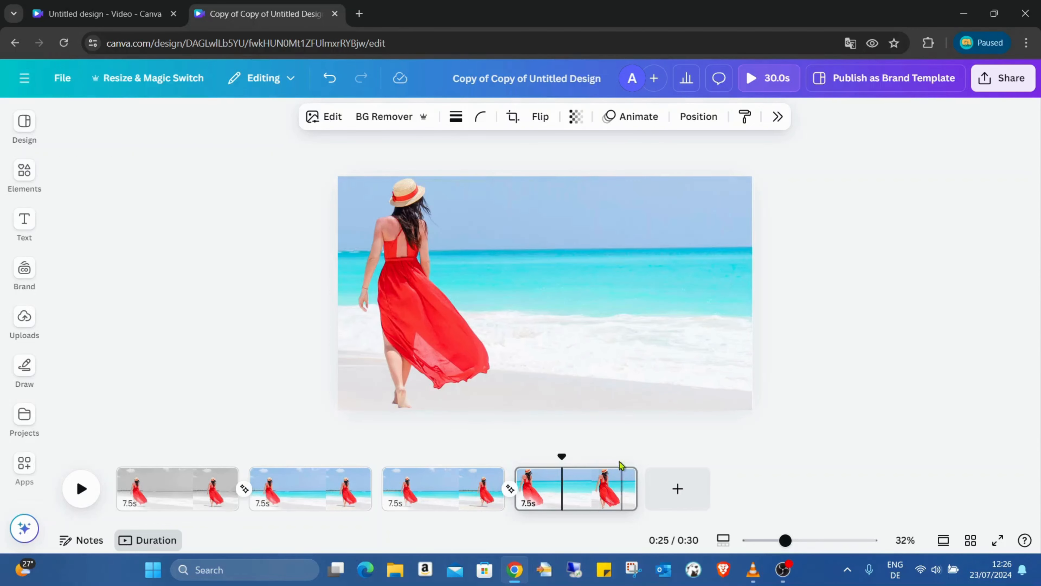
Step: Move page 4's background photo right to bring the island into view, enlarge it and lower it slightly behind the woman
click(582, 476)
click(703, 275)
drag(635, 303, 705, 298)
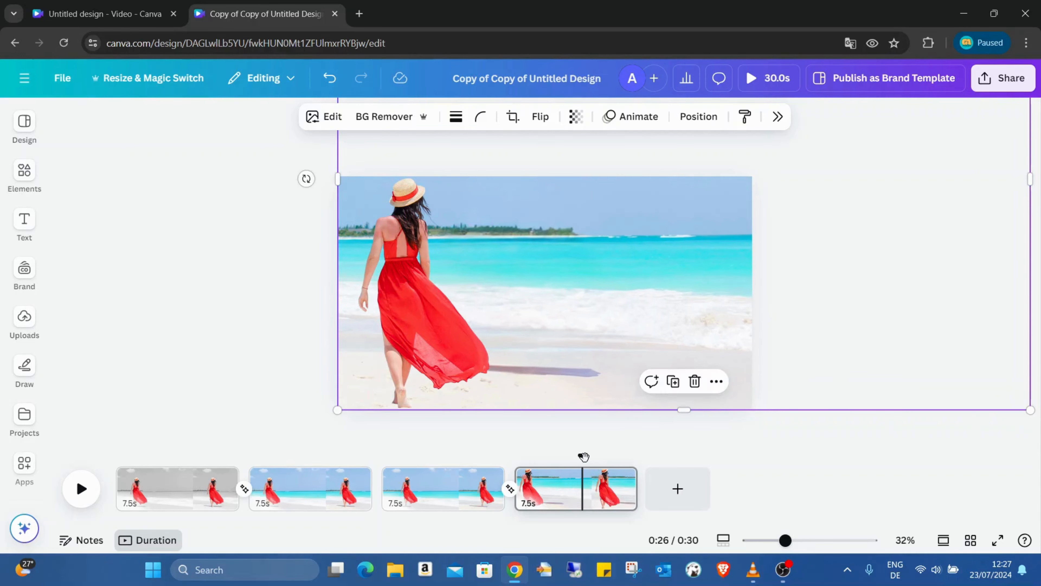
drag(584, 456, 523, 456)
drag(1037, 414, 1040, 547)
drag(689, 322, 685, 335)
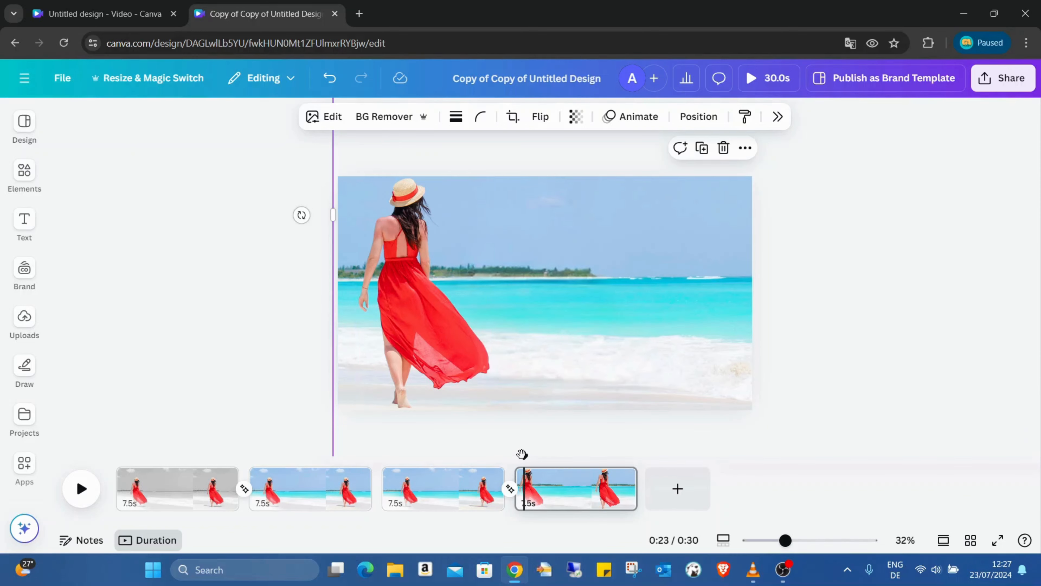
Step: Preview the video full screen to check the transition from page 3 to page 4, and close the preview
drag(524, 456, 474, 491)
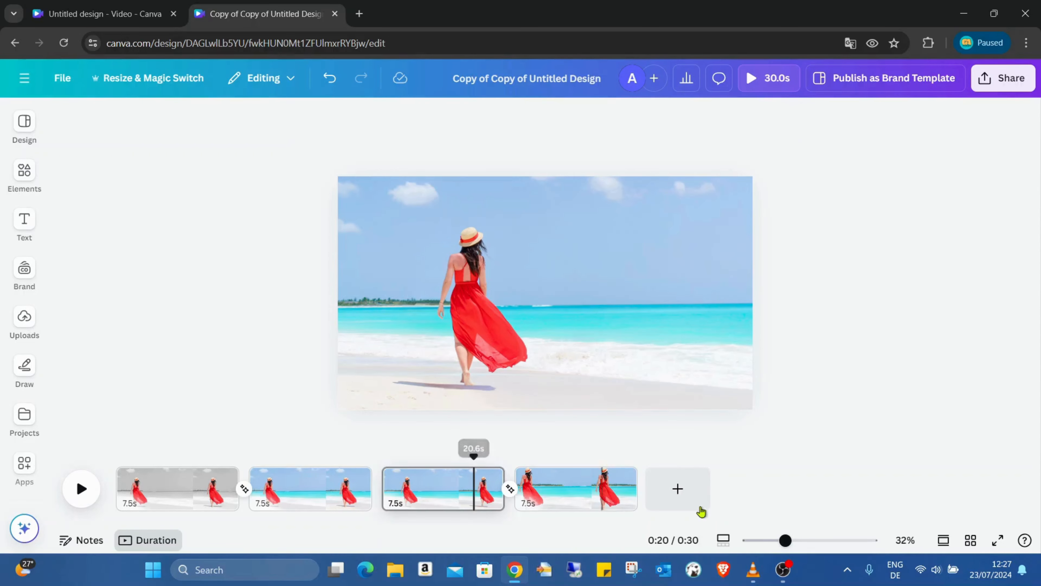
click(997, 541)
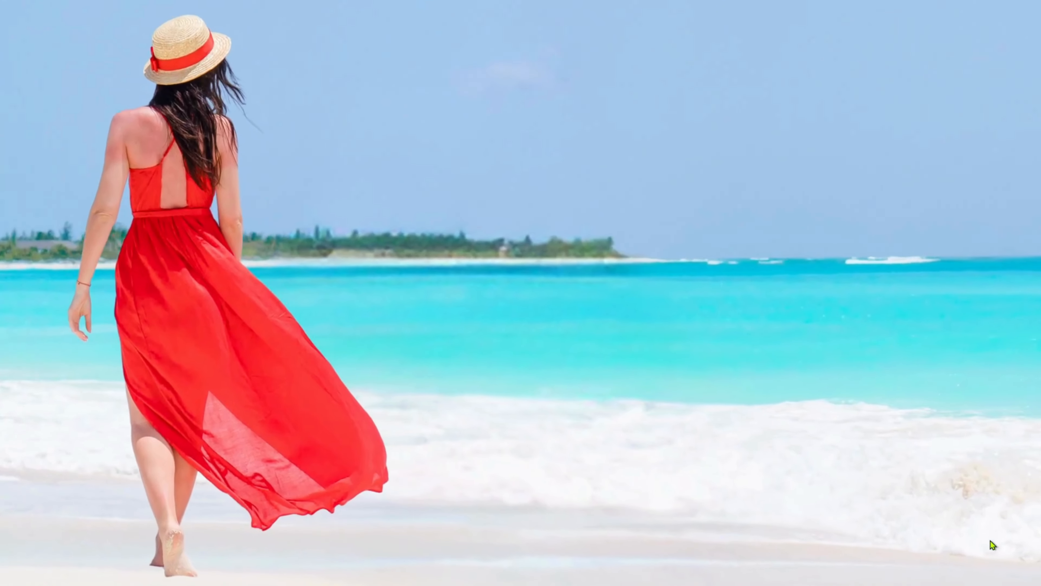
key(Escape)
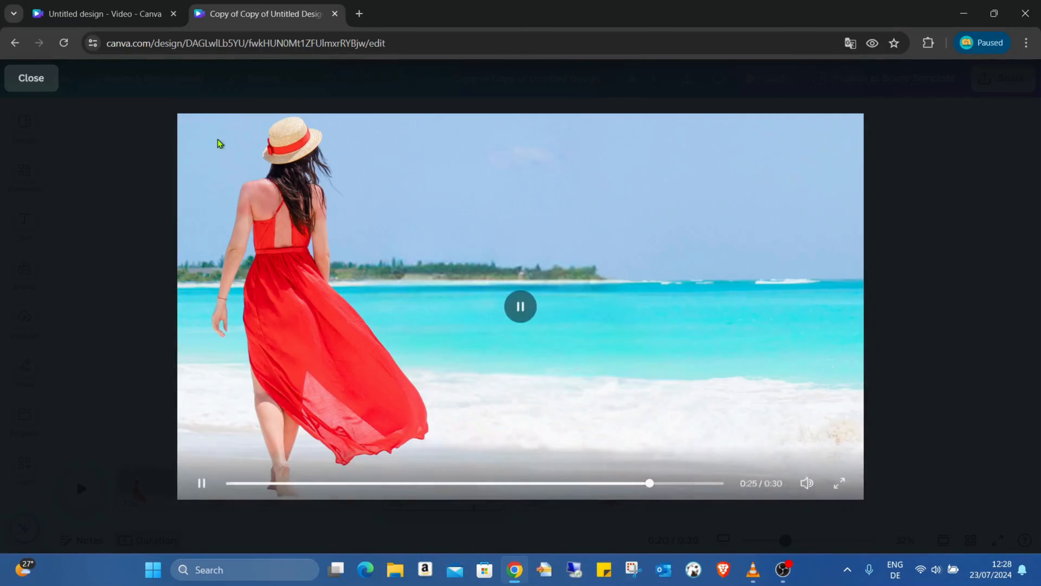
click(32, 88)
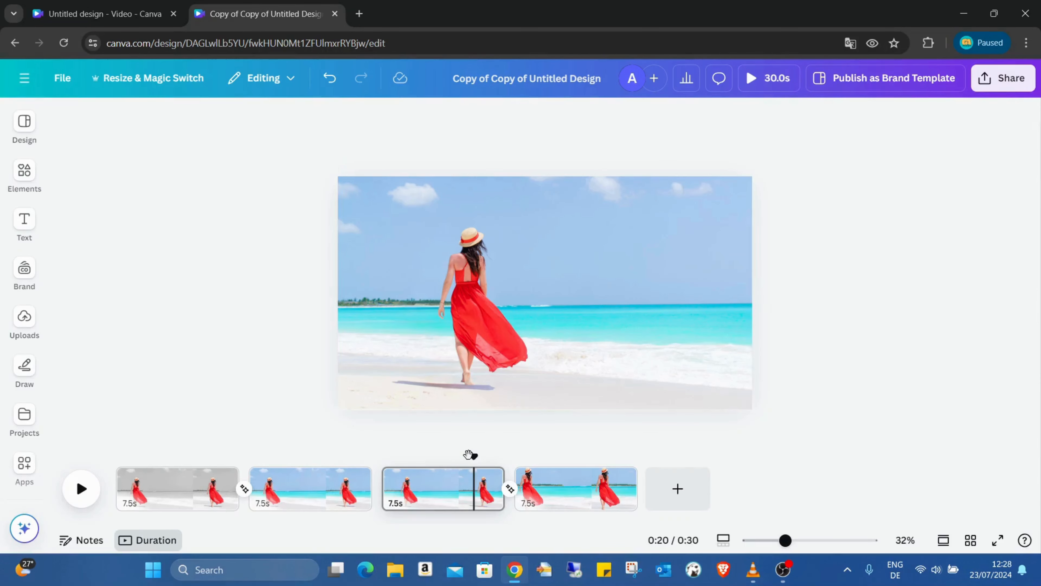
Step: Move the woman on page 3 left and slightly down to match her position on page 2
drag(472, 459, 372, 491)
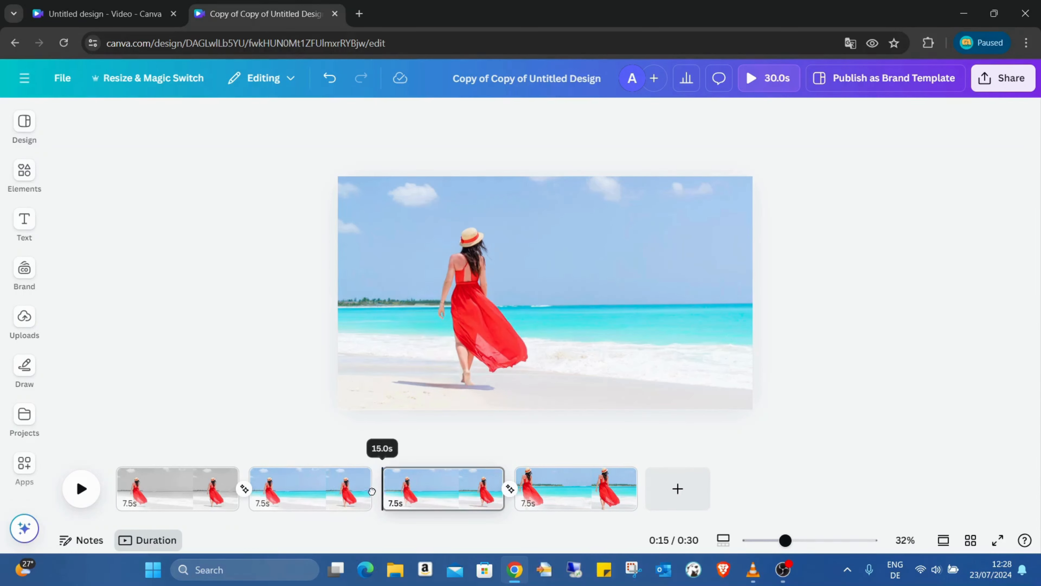
click(479, 352)
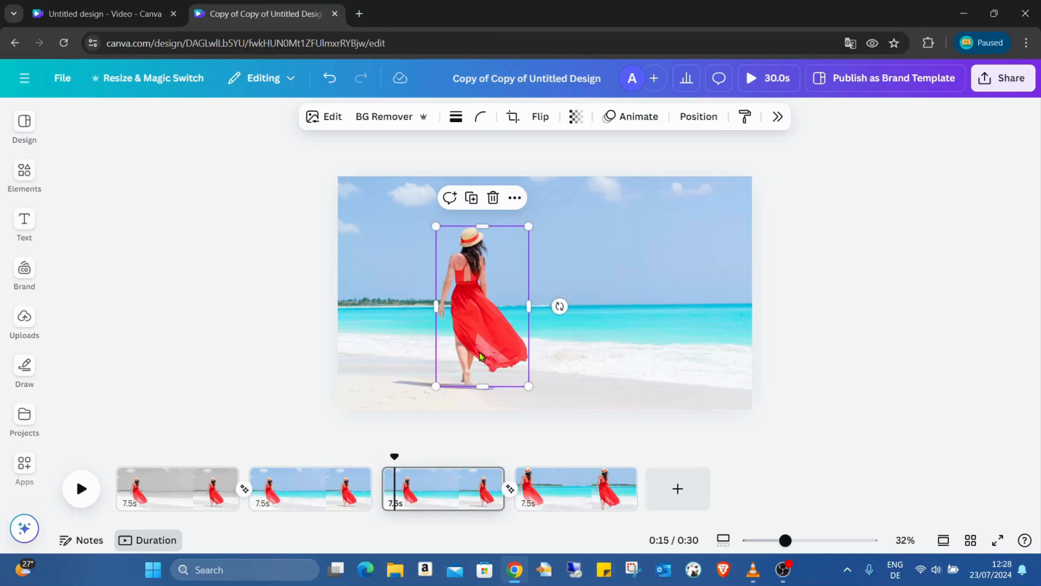
drag(444, 347, 444, 346)
click(333, 485)
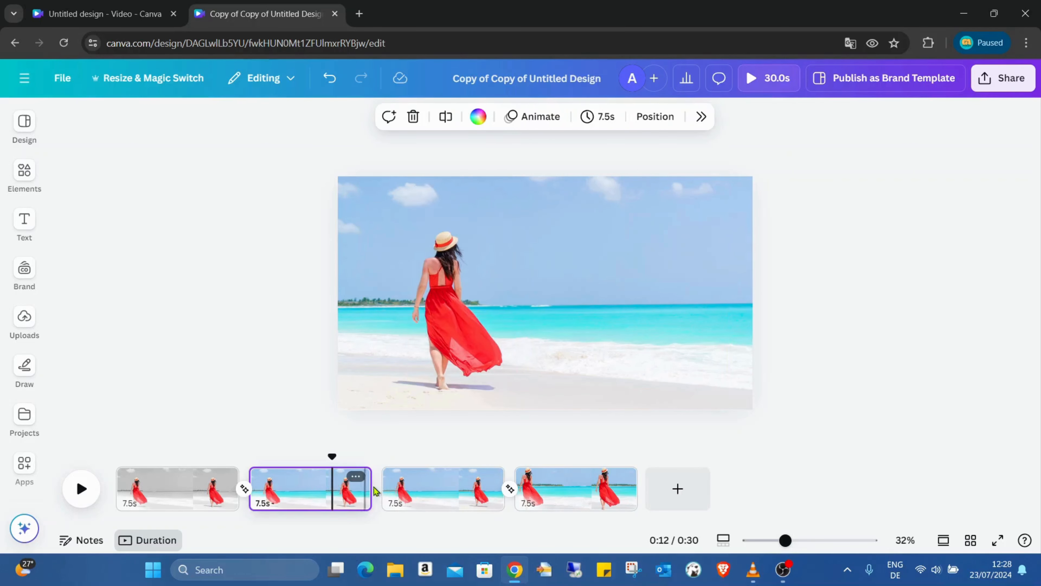
click(396, 486)
click(457, 330)
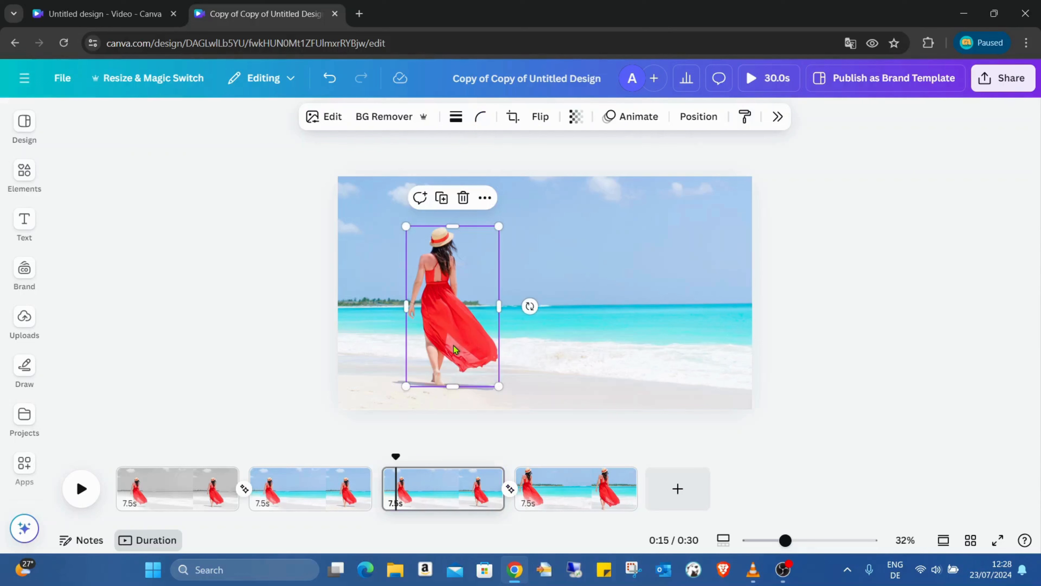
drag(448, 319, 448, 328)
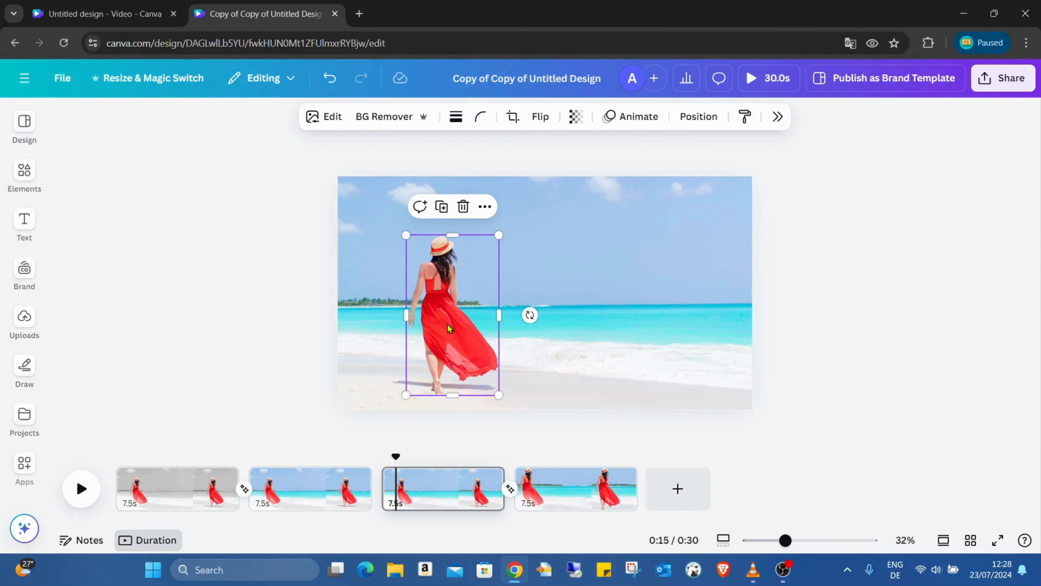
Step: Compare the woman's position on pages 2 and 3 and nudge her slightly up and right on page 3
click(308, 494)
click(427, 498)
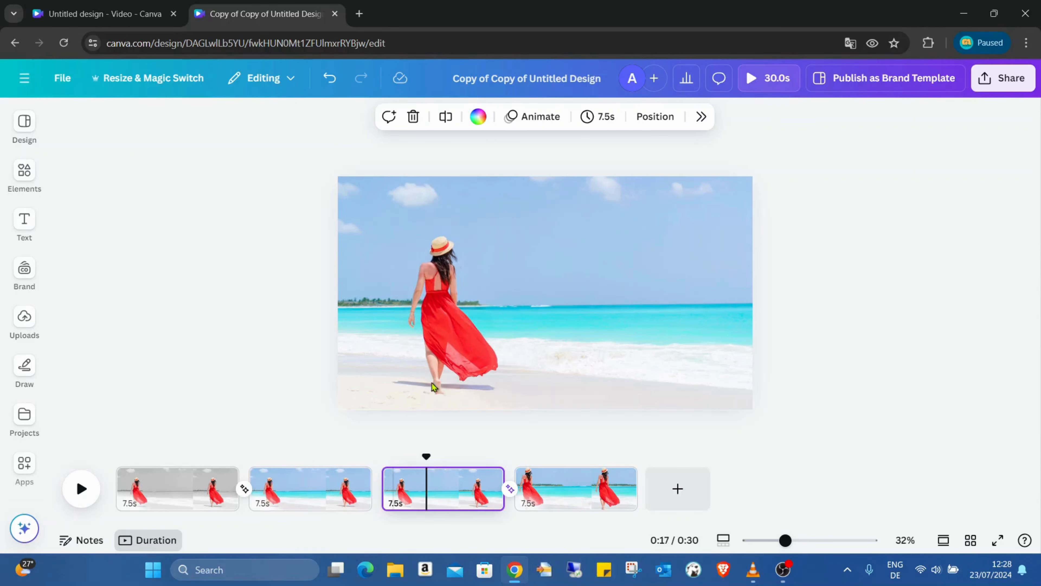
click(337, 492)
click(427, 495)
drag(442, 367, 444, 363)
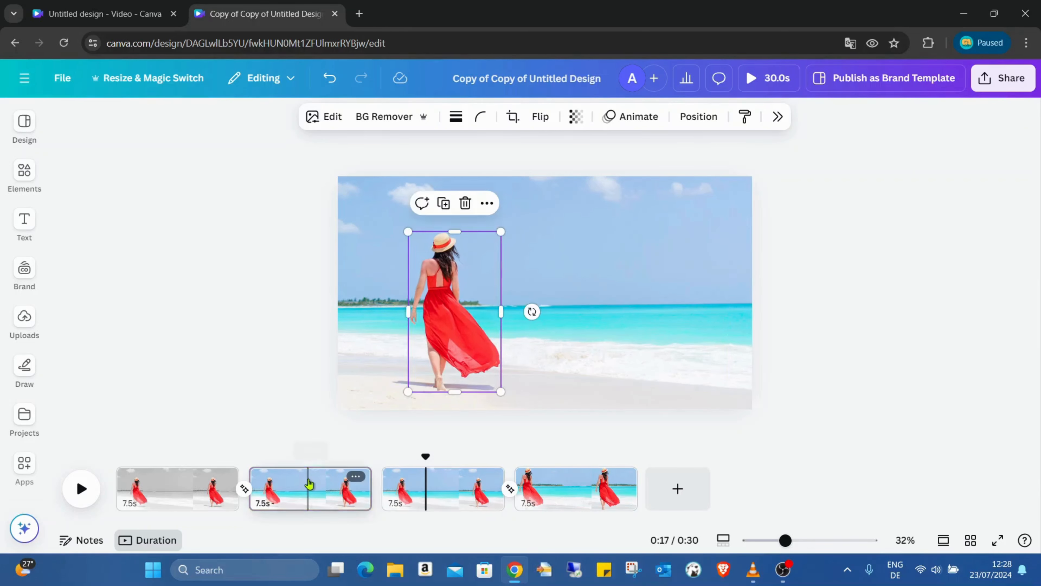
click(307, 492)
click(448, 503)
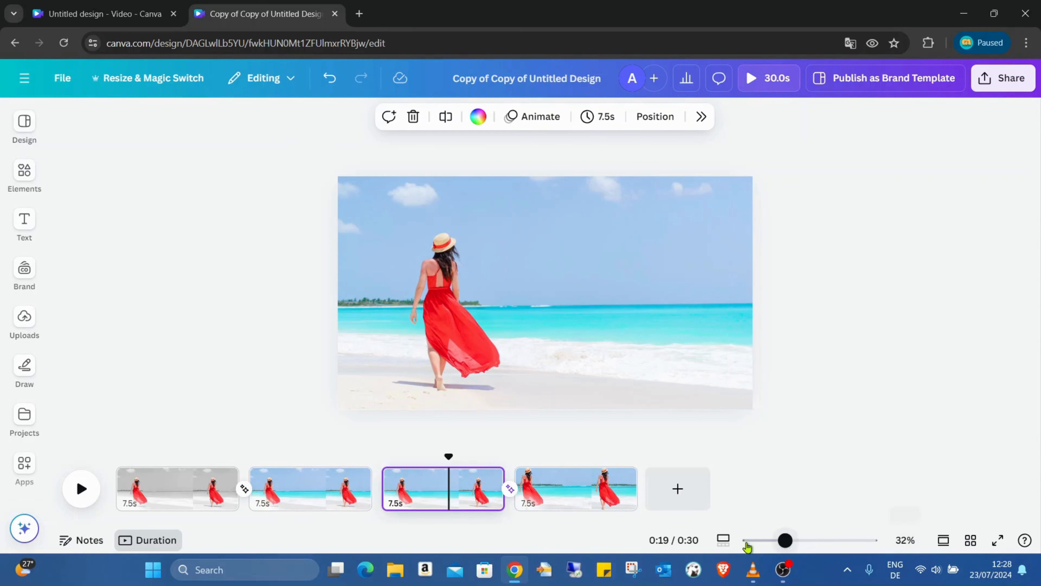
Step: Fine-tune the woman's position on page 3 at 61% zoom with a small shift up and right, checking it against page 2
drag(786, 542, 806, 543)
scroll(532, 345, down, 2)
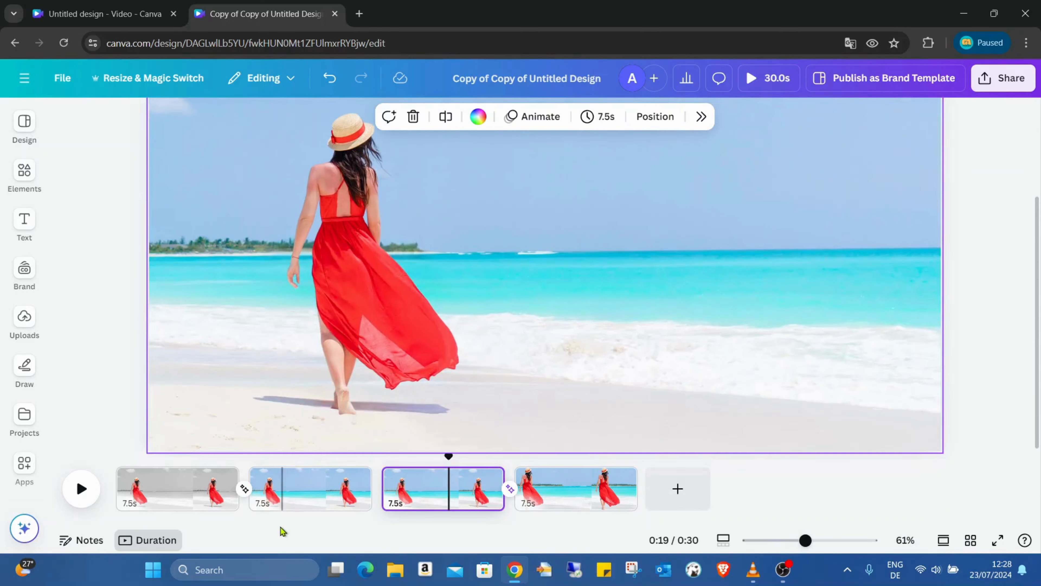
click(461, 505)
click(389, 344)
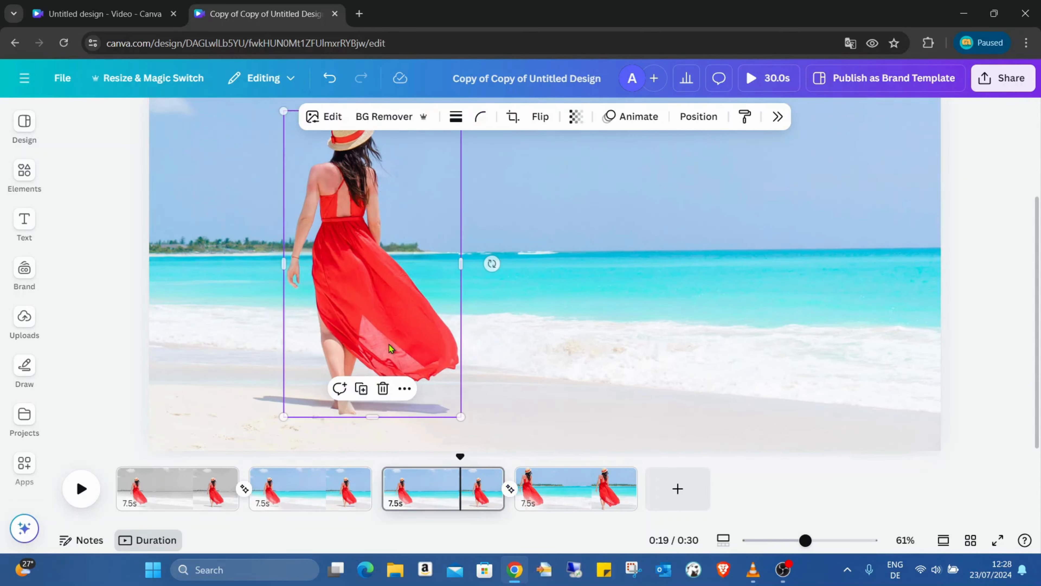
click(308, 498)
click(414, 498)
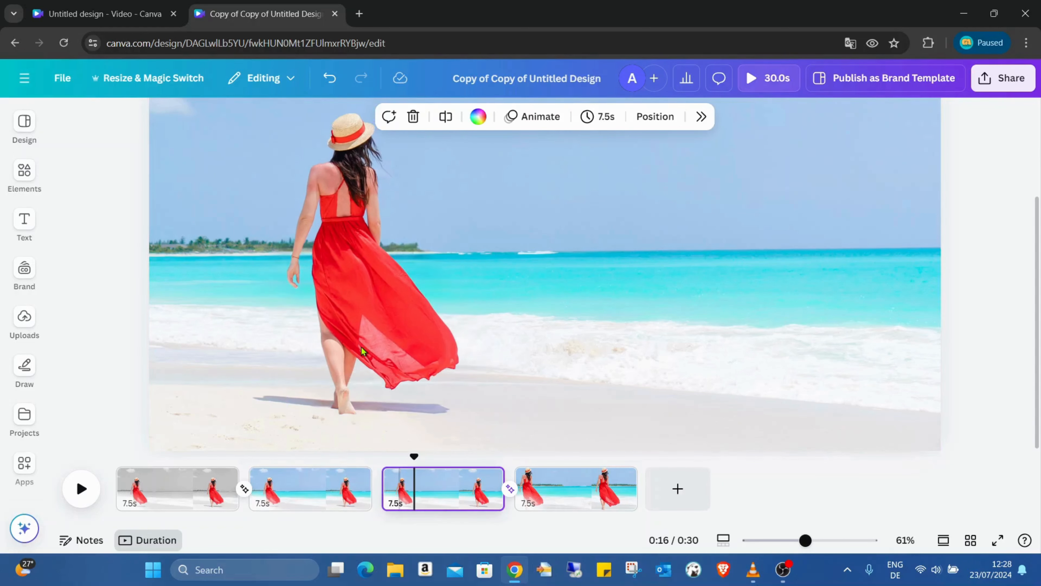
click(362, 347)
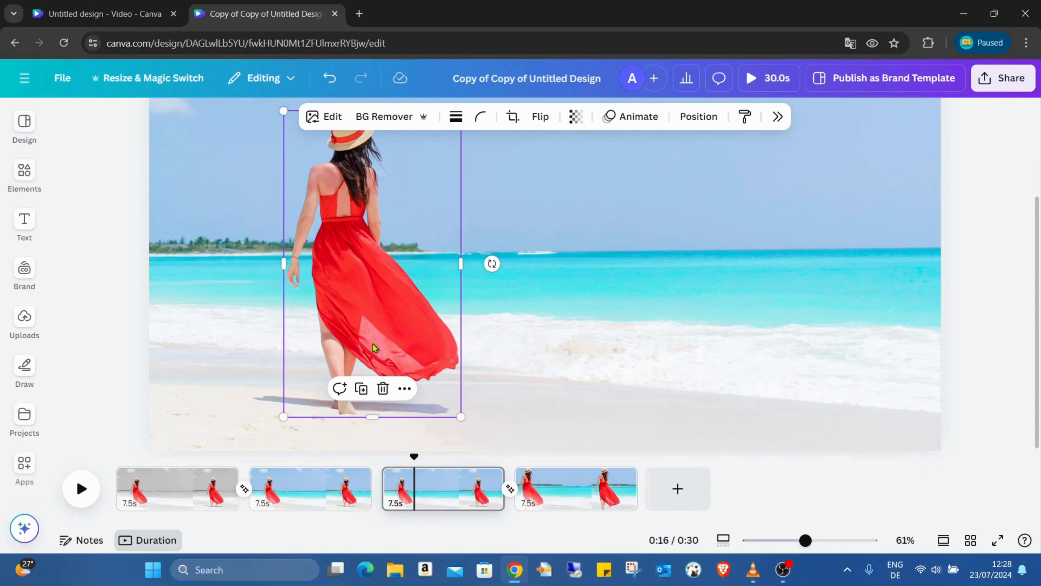
drag(356, 343, 361, 340)
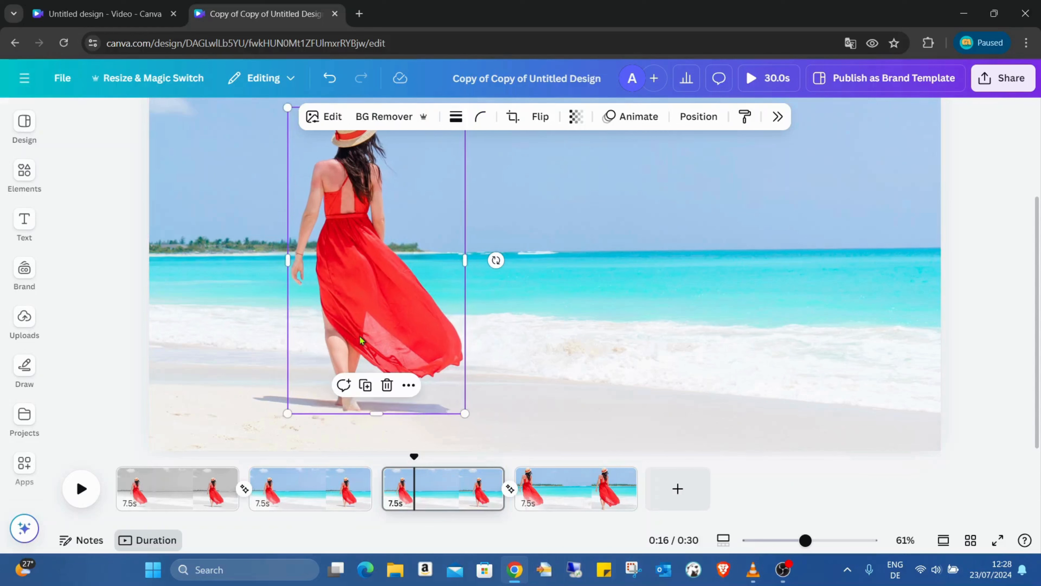
click(328, 508)
click(455, 502)
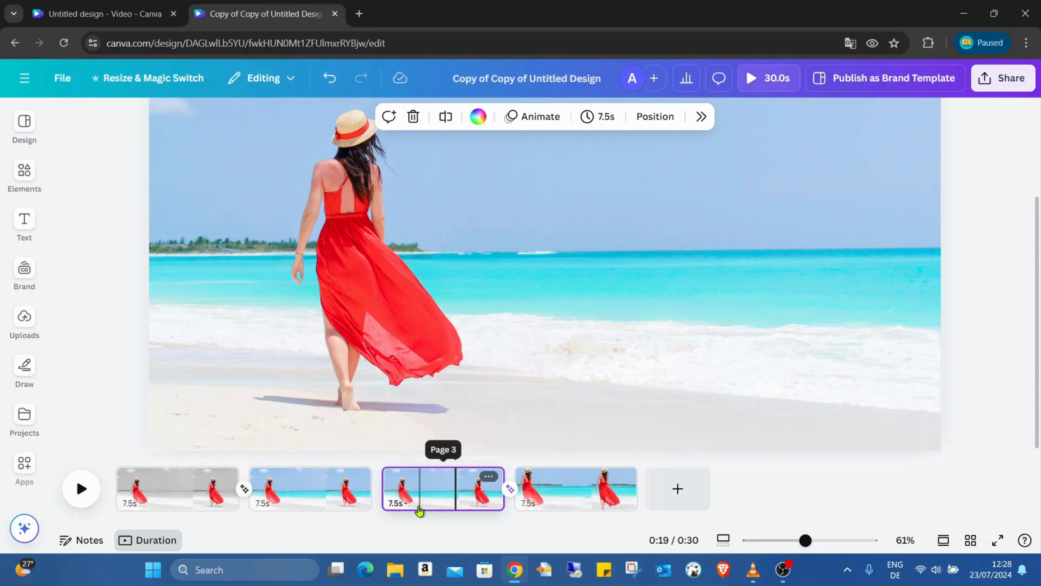
Step: Compare the woman's position on pages 2 and 3, and nudge her slightly straight down on page 3
click(360, 507)
click(418, 501)
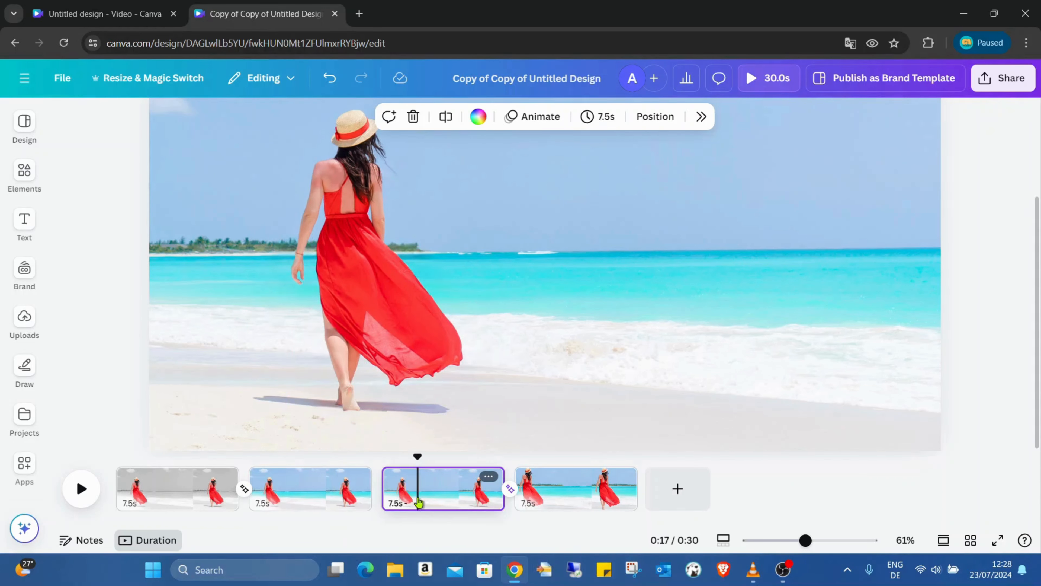
click(322, 505)
click(408, 490)
click(382, 359)
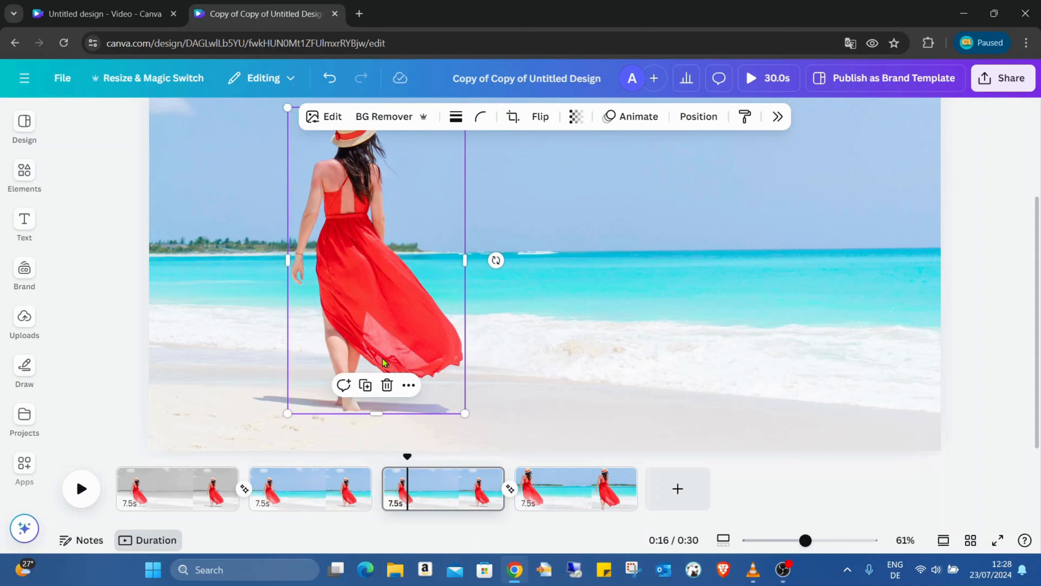
click(513, 388)
click(440, 349)
key(Down)
key(Down)
key(Down)
key(Down)
key(Down)
key(Down)
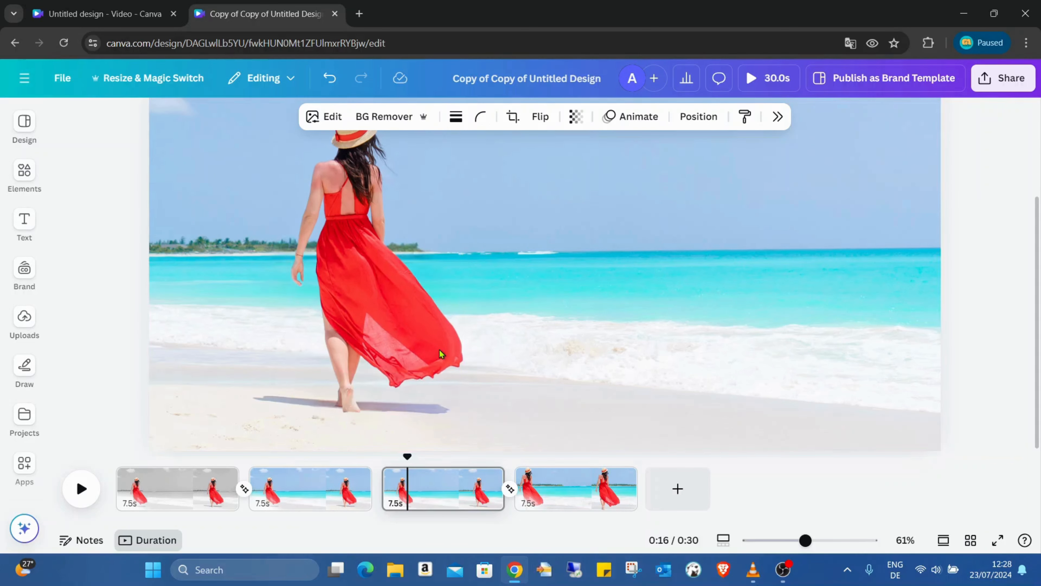
Step: Recheck the woman's alignment between pages 2 and 3, and select her on page 3 for further adjustment
click(301, 495)
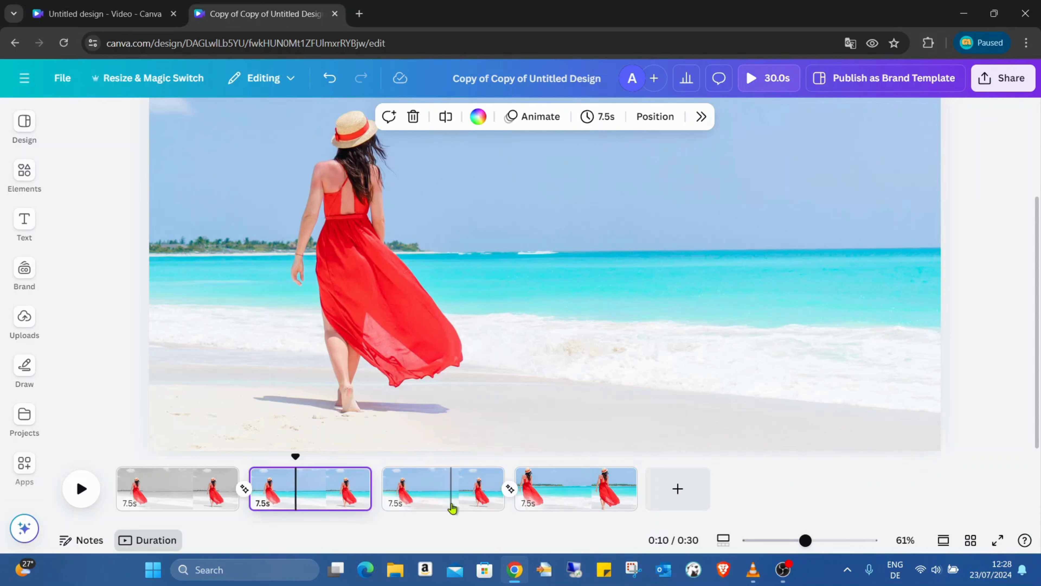
click(421, 497)
click(388, 393)
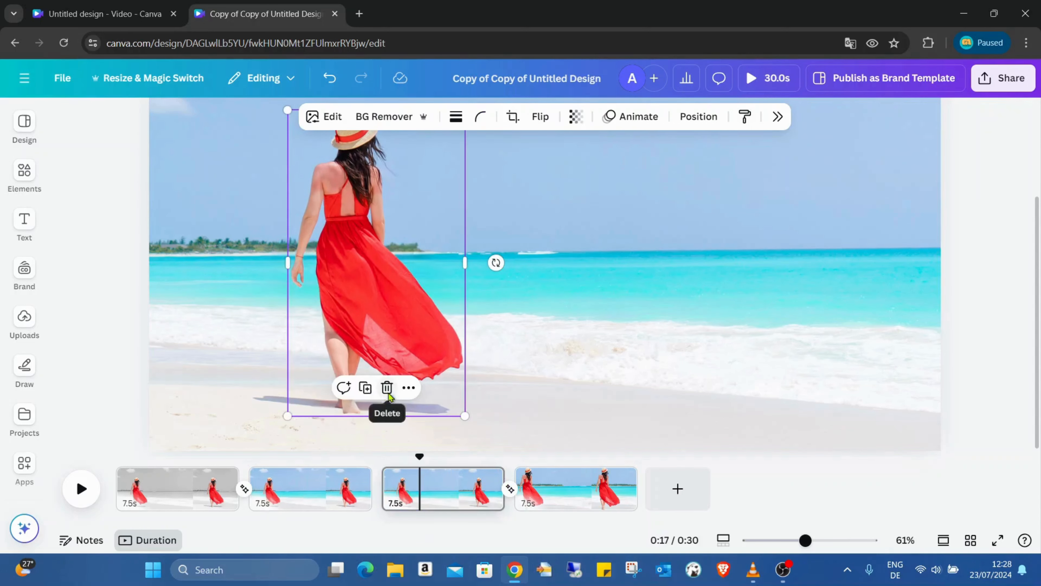
click(485, 309)
click(431, 300)
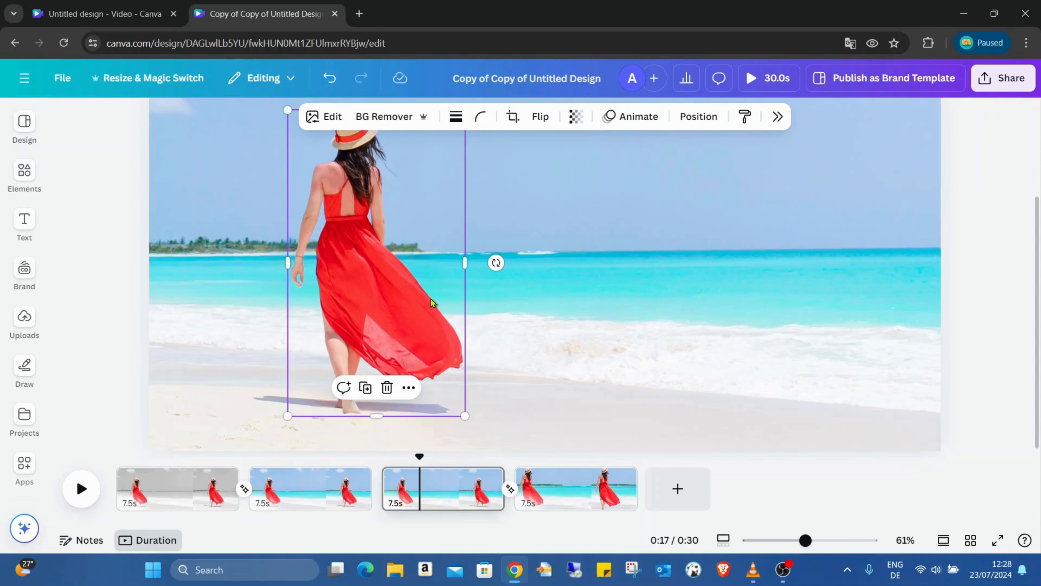